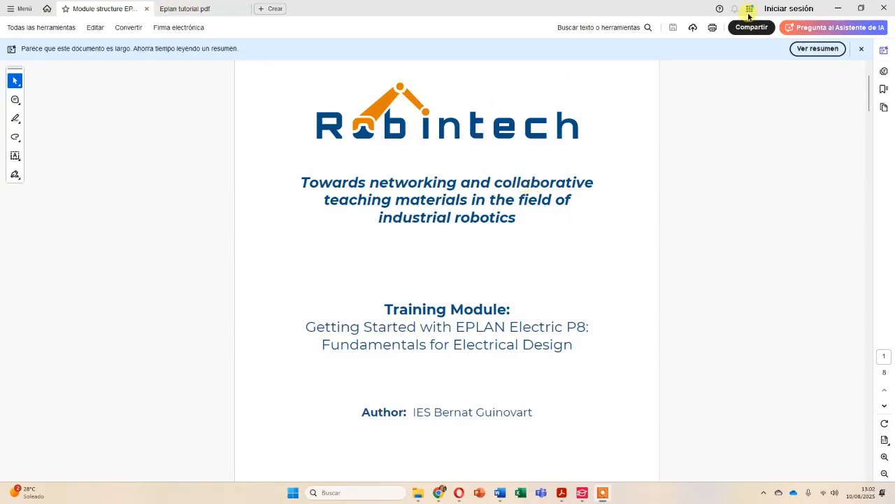
- Switch from the PDF to EPLAN and look over the power supply schematic page
click(838, 8)
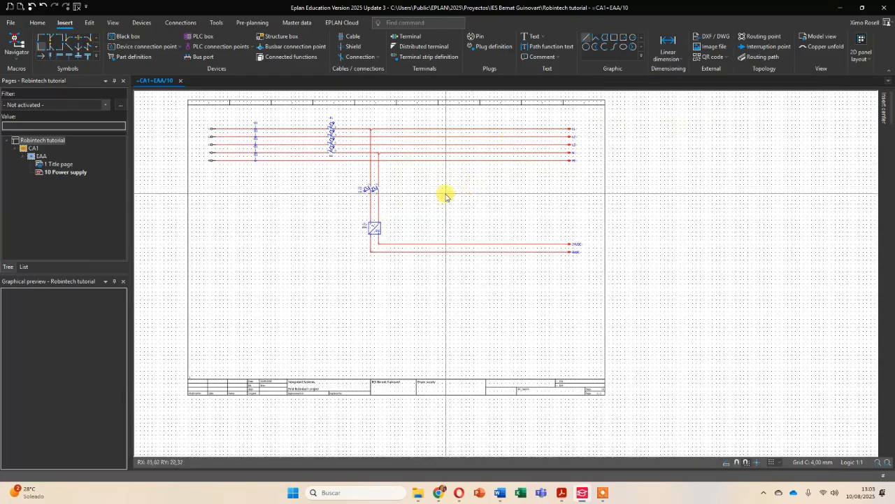
scroll(407, 203, up, 3)
scroll(408, 203, down, 2)
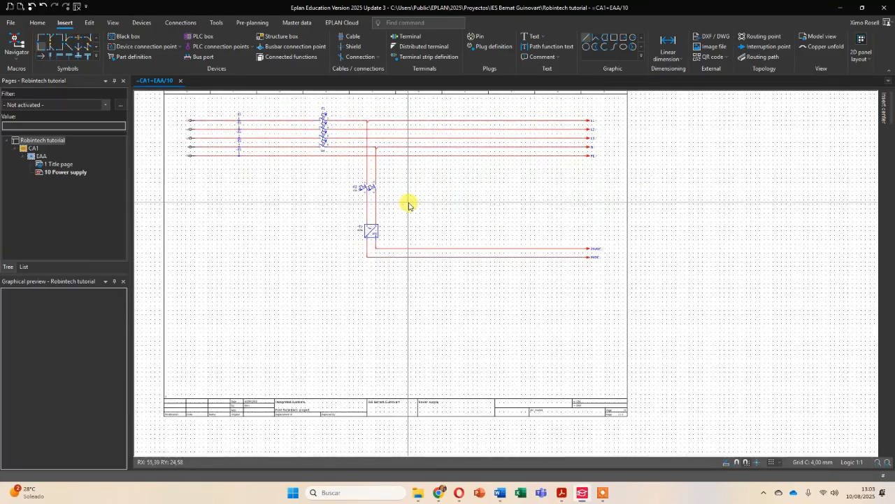
middle_drag(409, 204, 453, 225)
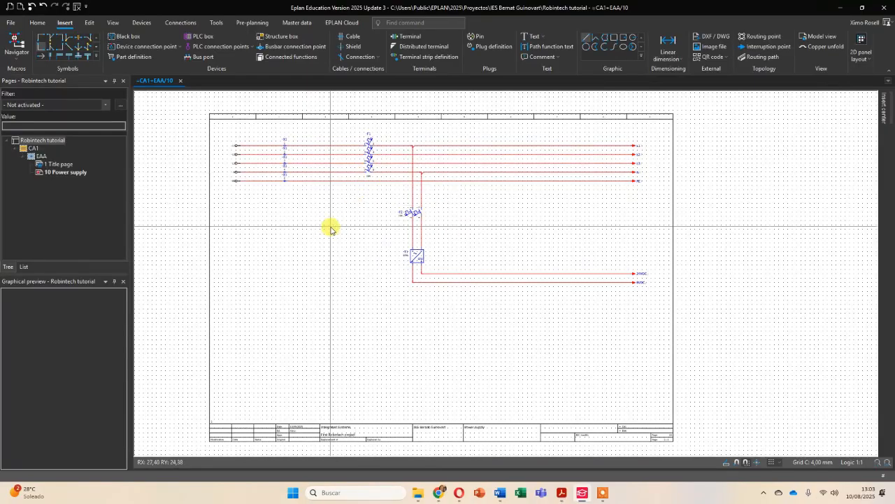
scroll(374, 218, up, 3)
scroll(374, 220, down, 2)
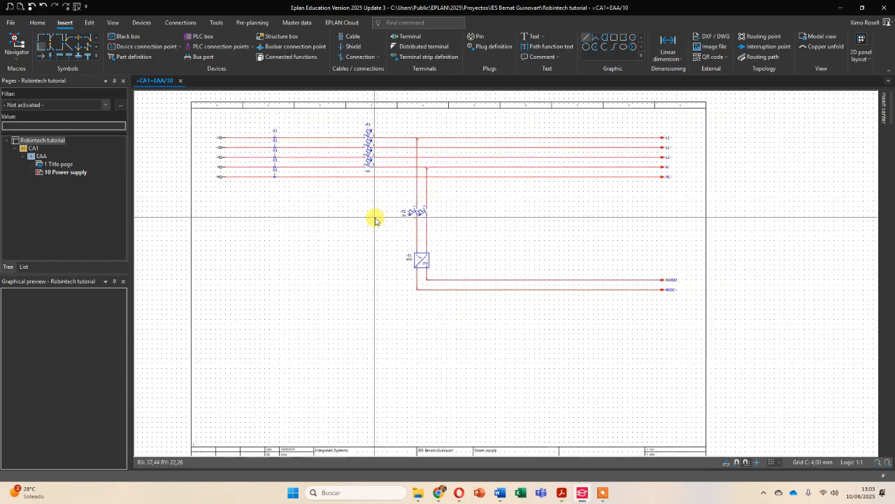
scroll(374, 219, down, 1)
mouse_move(384, 240)
middle_down()
mouse_move(380, 232)
mouse_move(359, 241)
middle_up()
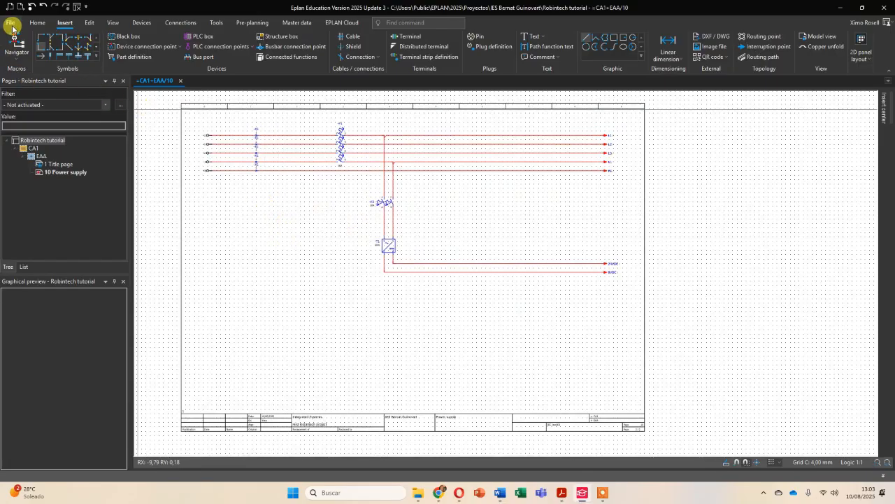
- Examine the T-node junctions where the F2 branch leaves the supply lines after circuit breaker F1
scroll(394, 148, up, 6)
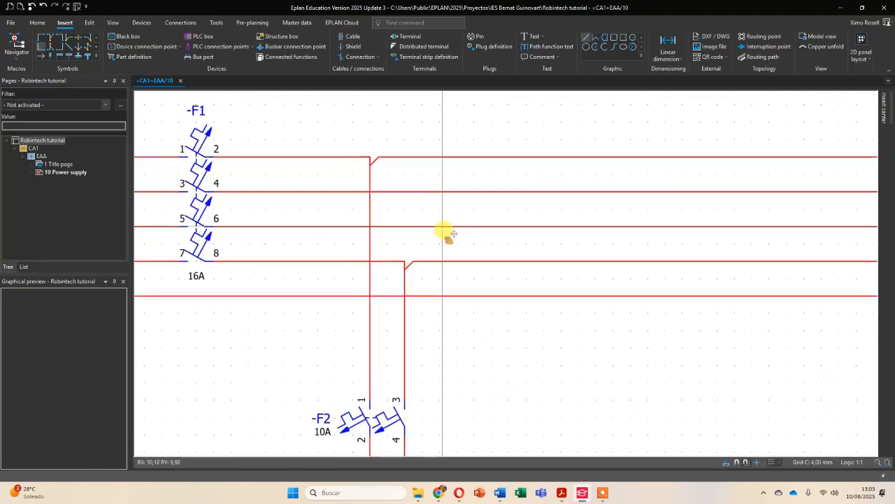
scroll(484, 184, down, 1)
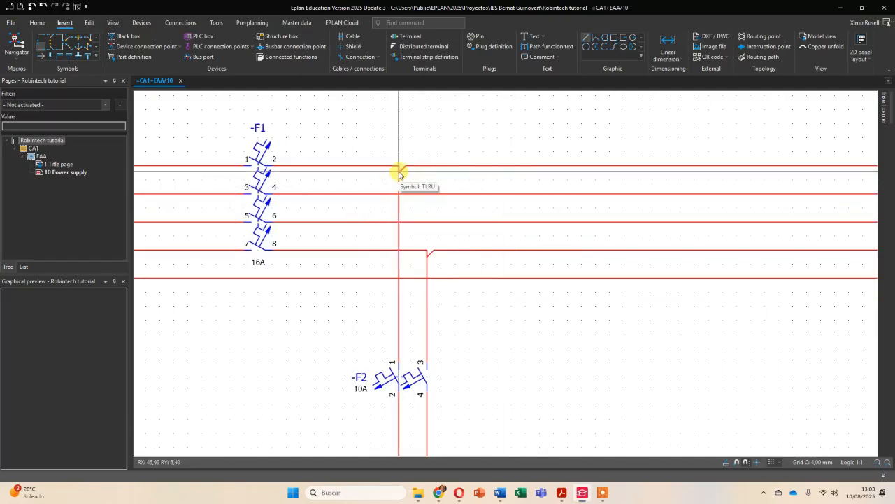
scroll(398, 174, up, 4)
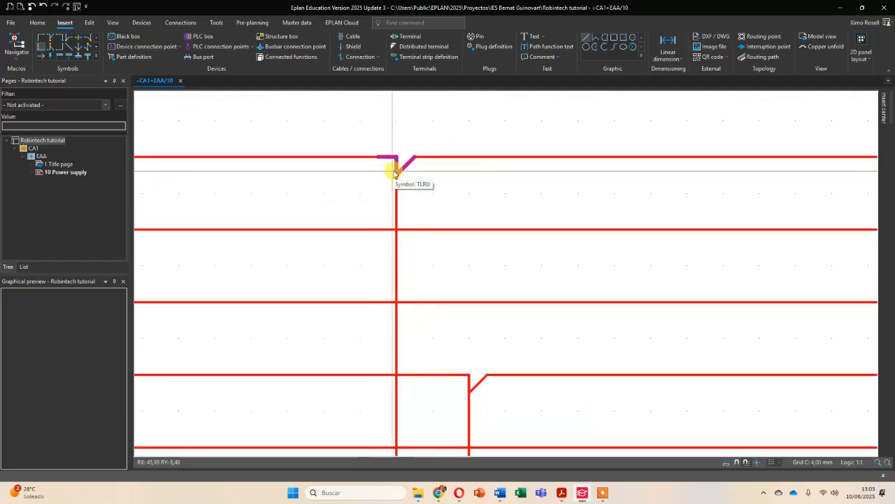
scroll(470, 183, down, 5)
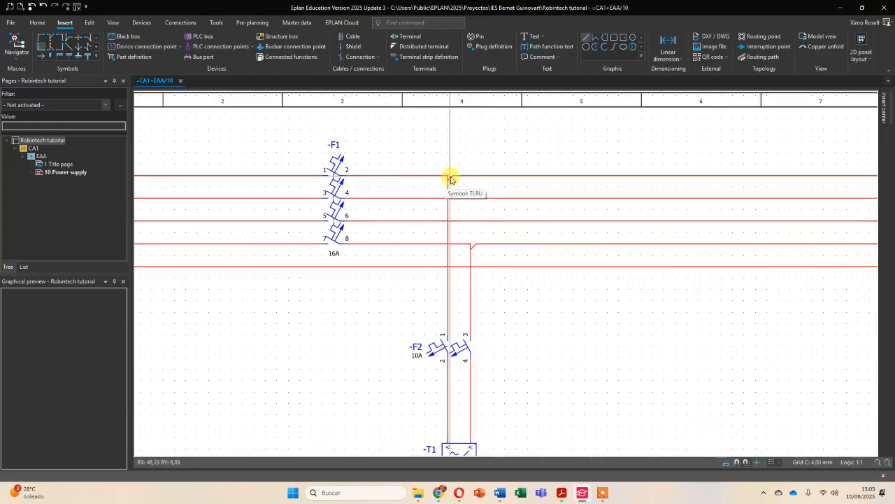
scroll(449, 180, up, 3)
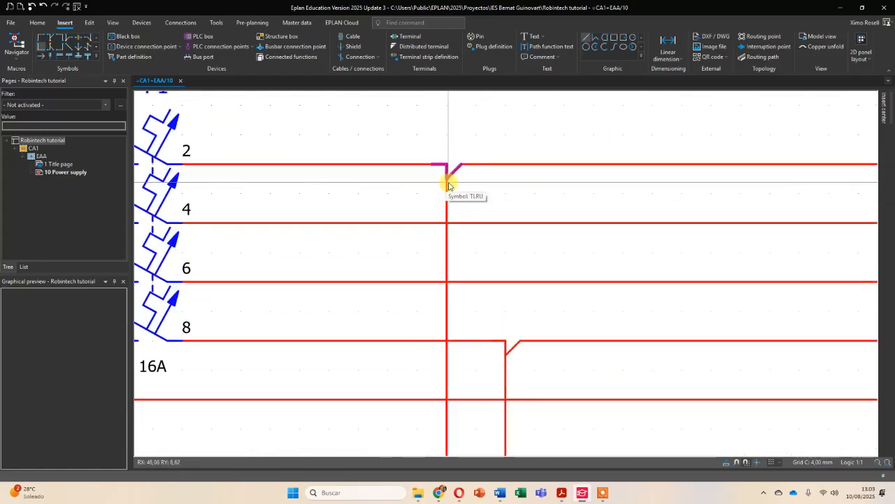
scroll(453, 176, down, 4)
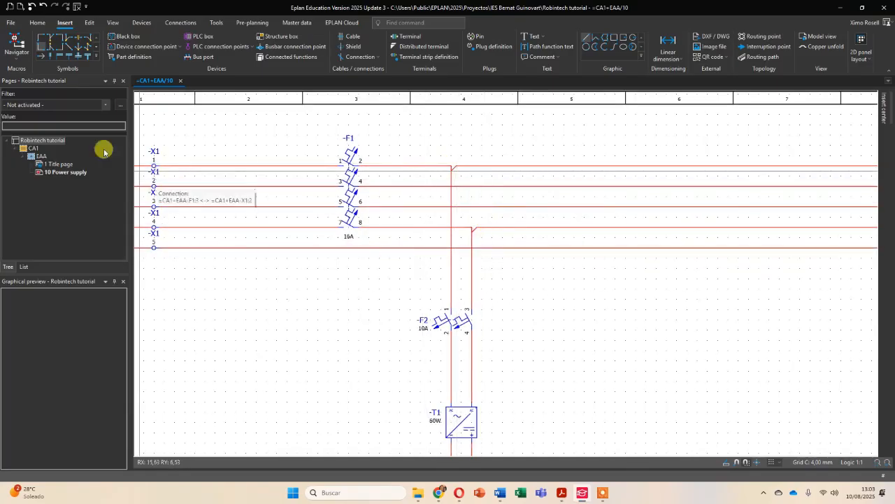
- Review how connection junctions are drawn in the user's graphical editing settings for connection symbols, and cancel the settings
click(10, 23)
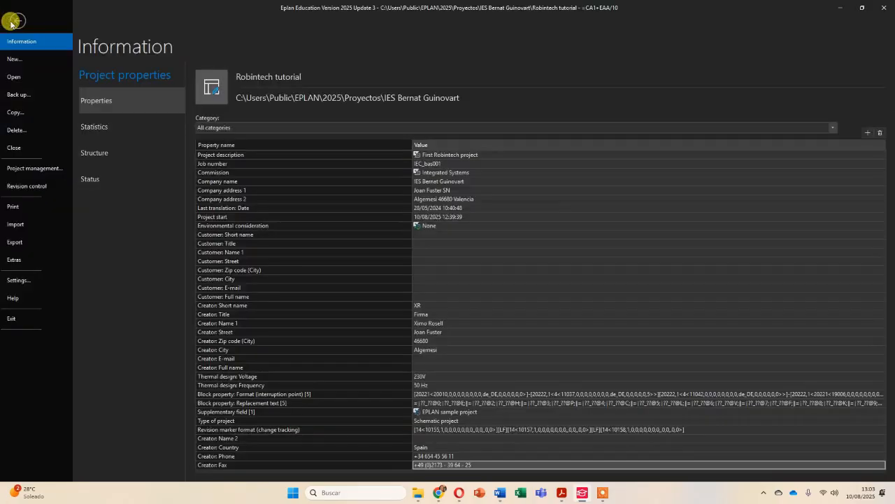
click(28, 280)
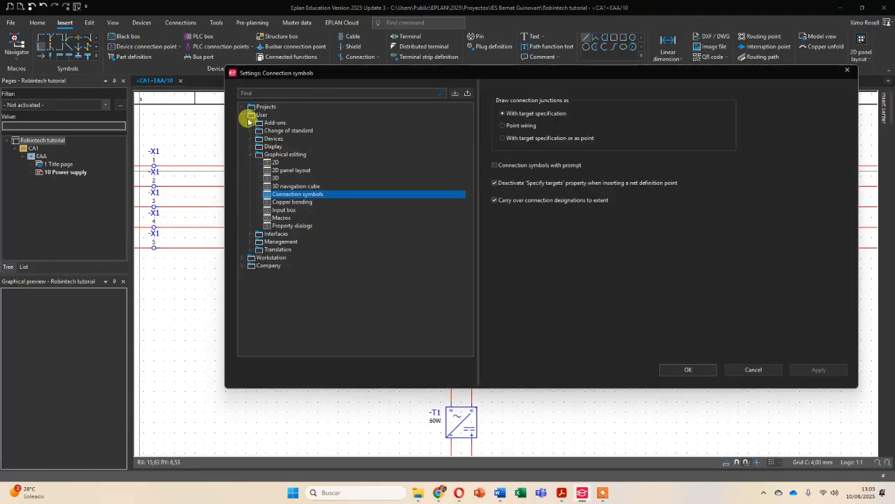
double_click(250, 116)
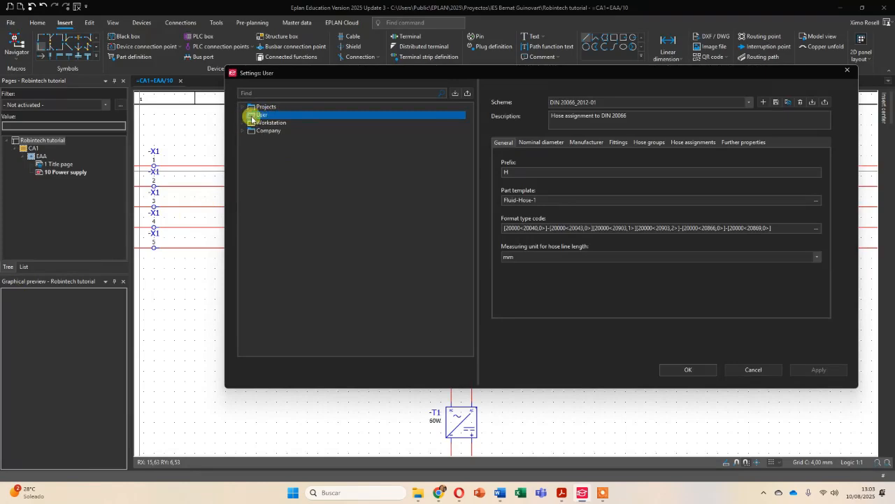
click(244, 115)
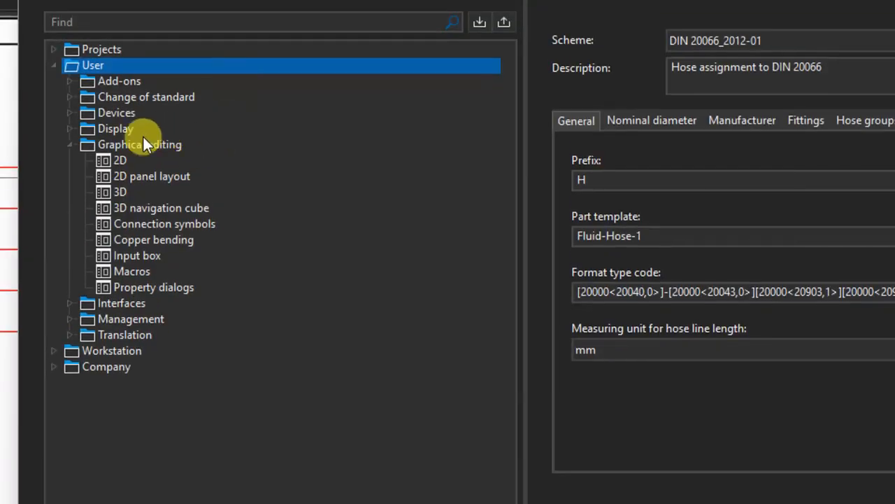
click(136, 146)
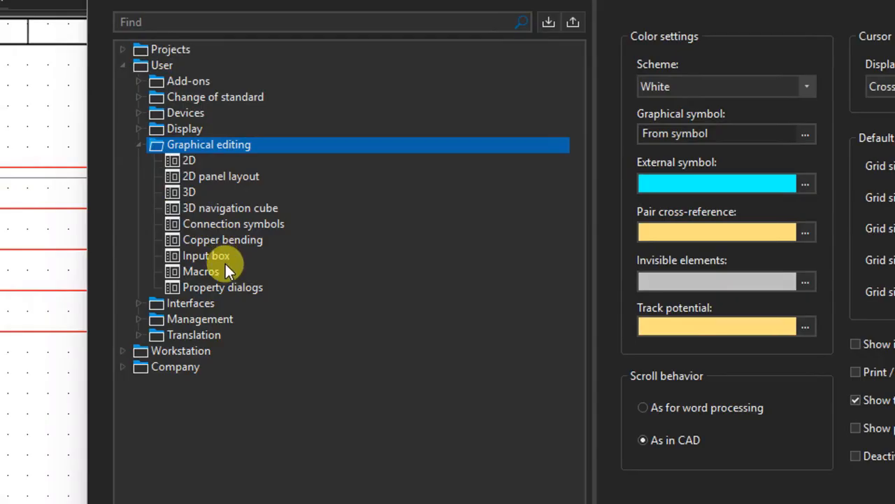
click(216, 225)
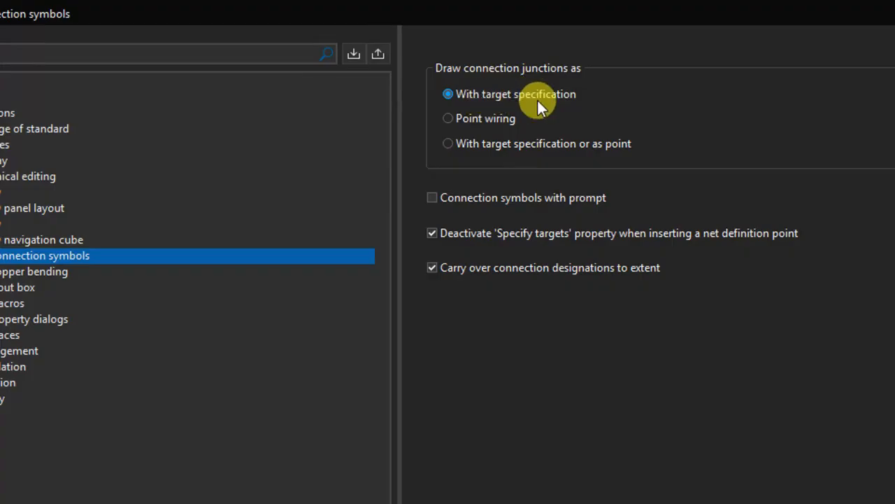
click(522, 124)
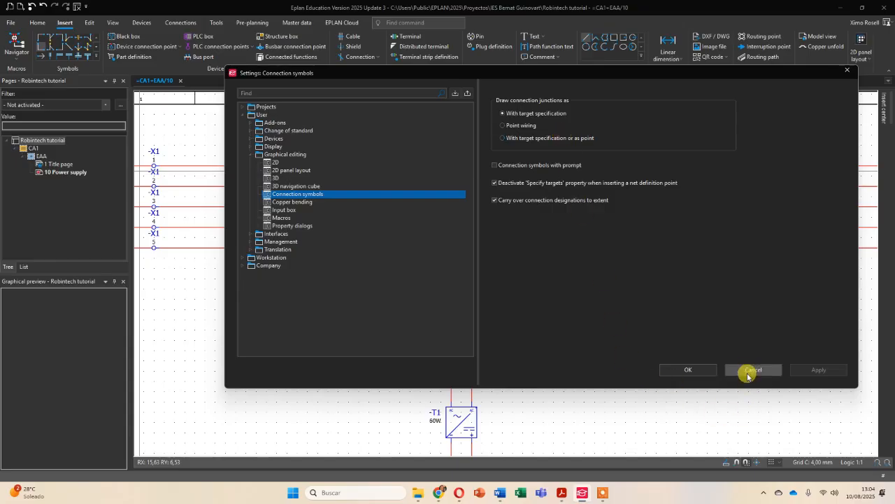
click(746, 365)
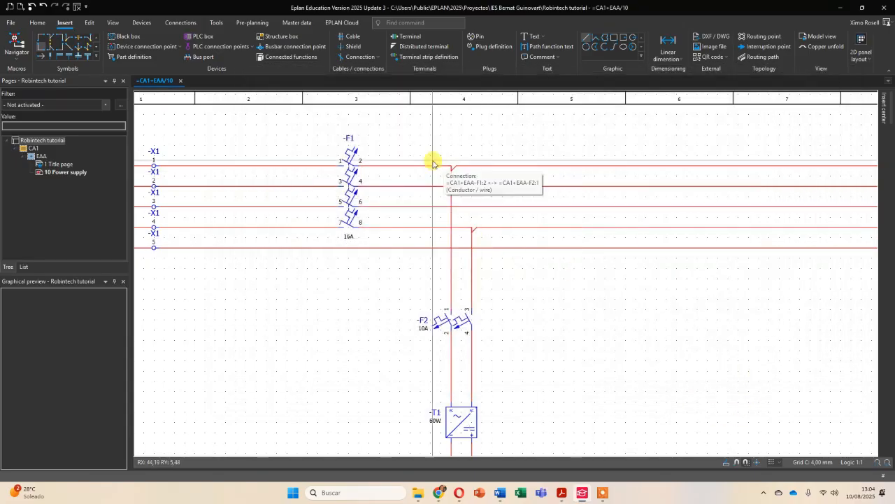
- Inspect the junction on the L1 line and the device designations of circuit breaker F1 and the devices on its branch
scroll(437, 164, up, 2)
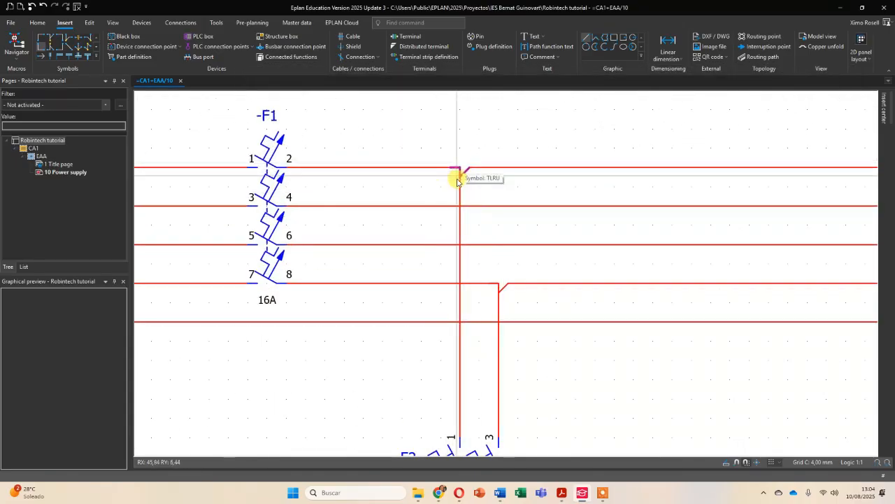
scroll(462, 171, down, 3)
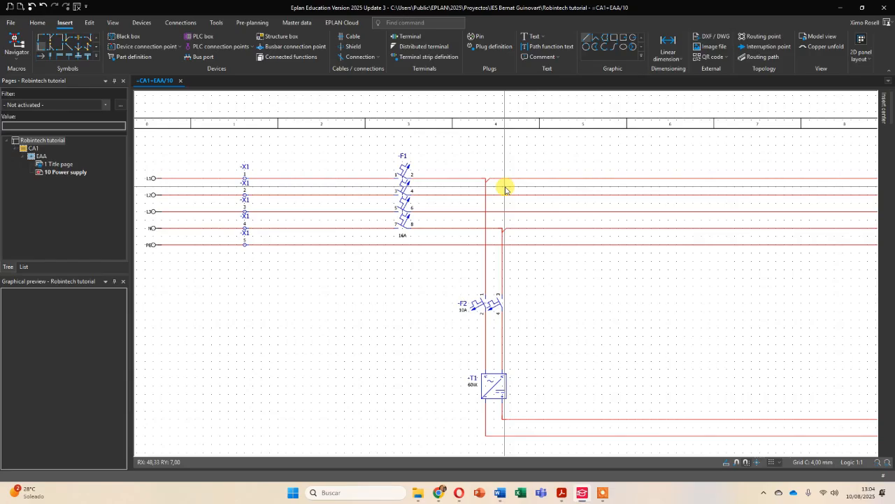
scroll(419, 184, up, 3)
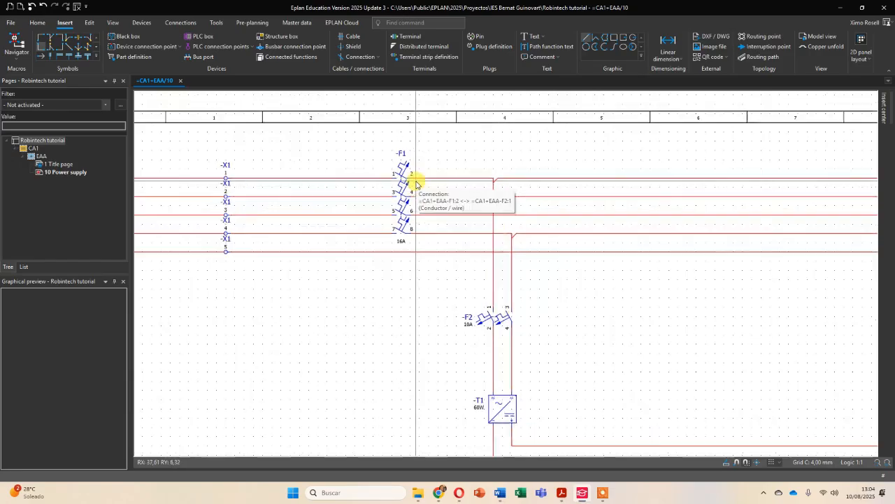
click(394, 139)
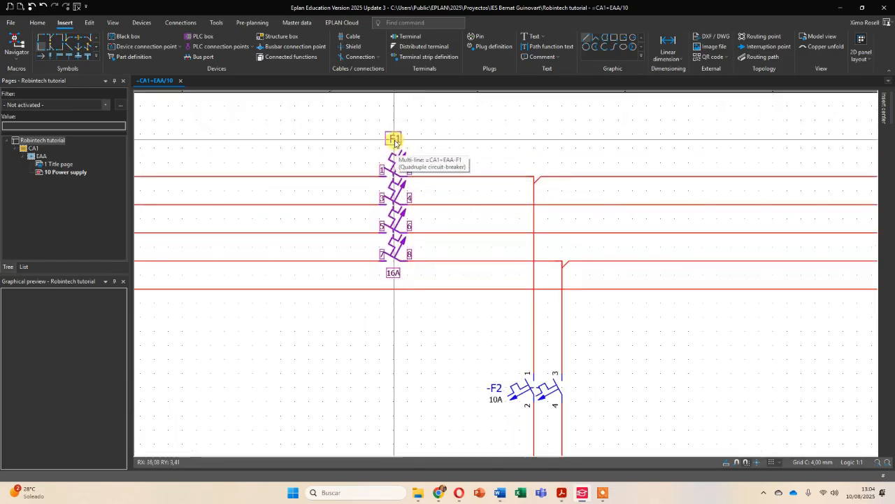
scroll(490, 205, down, 3)
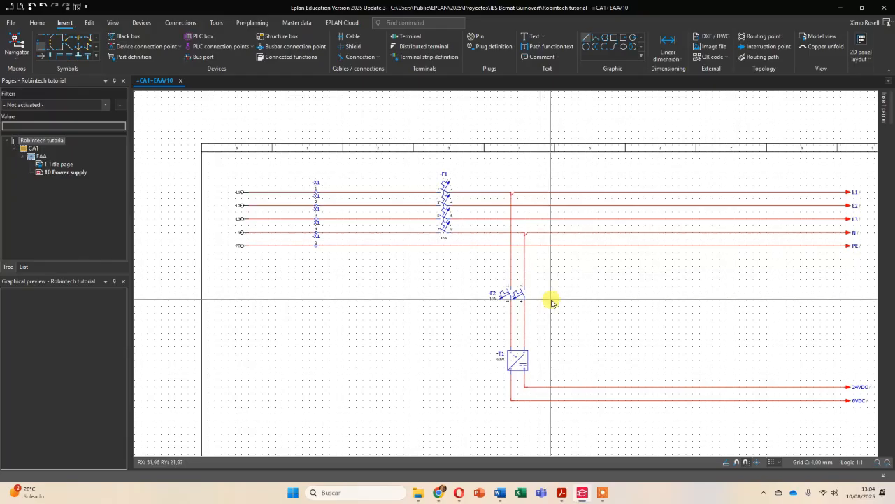
scroll(552, 302, up, 2)
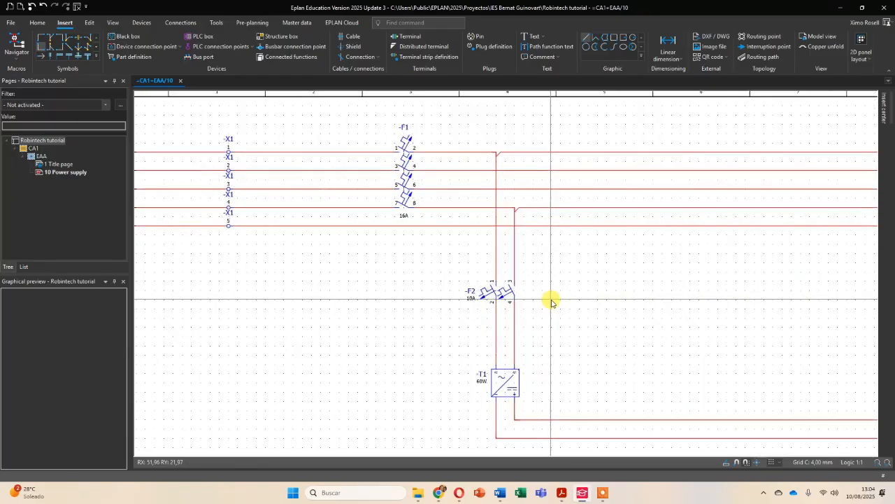
- Open the online numbering settings for devices in the Robintech tutorial project
click(11, 21)
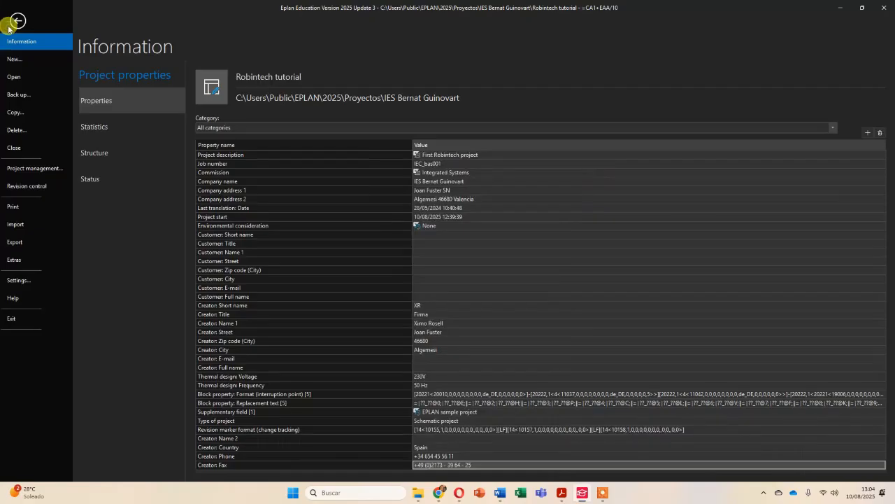
click(20, 283)
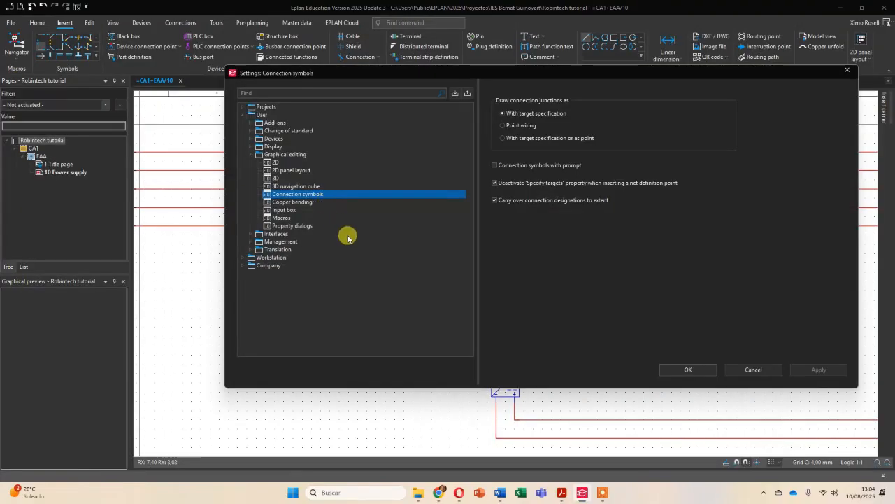
click(242, 114)
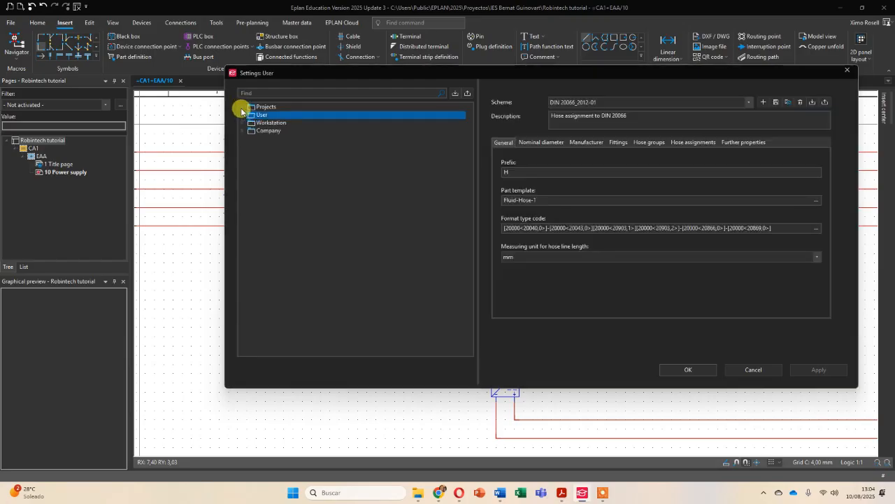
click(242, 107)
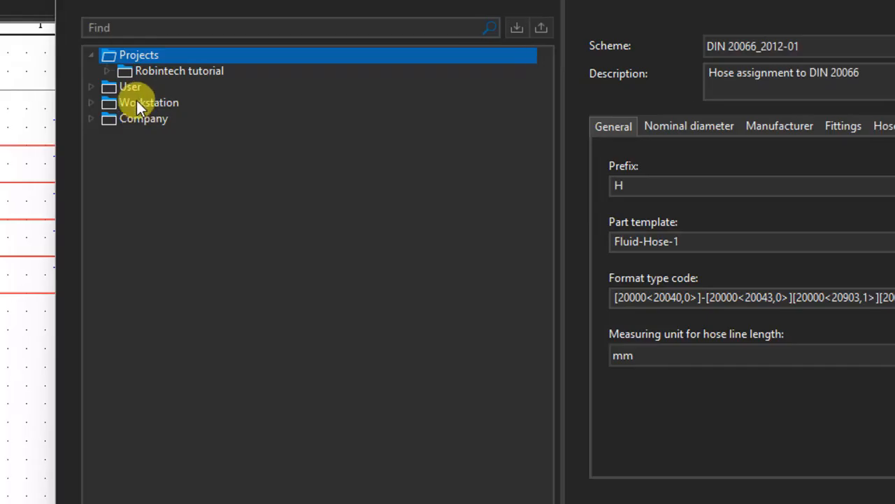
click(52, 71)
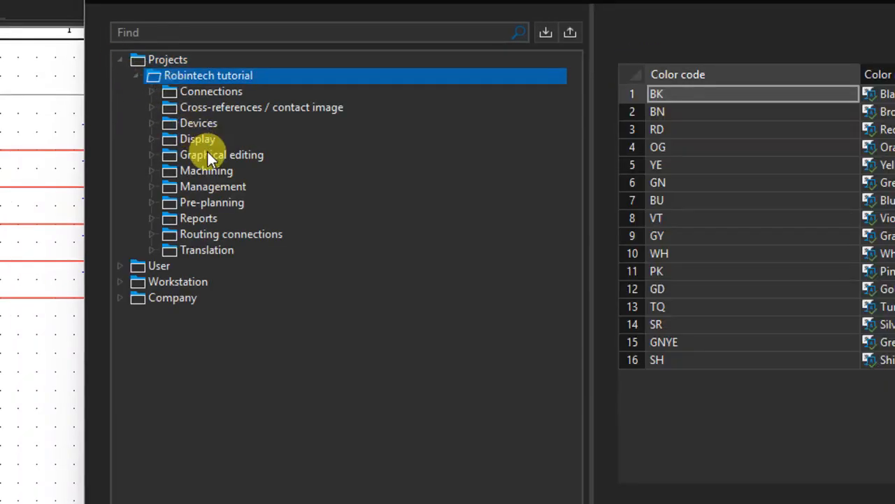
click(155, 122)
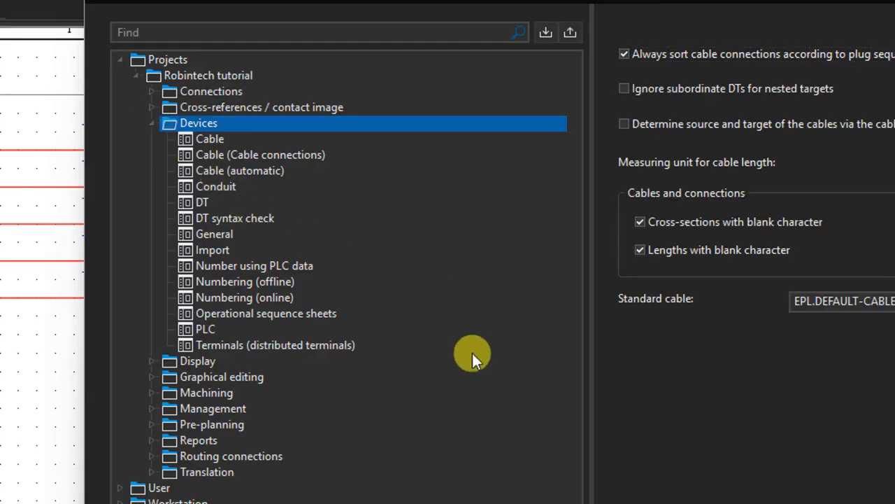
click(280, 299)
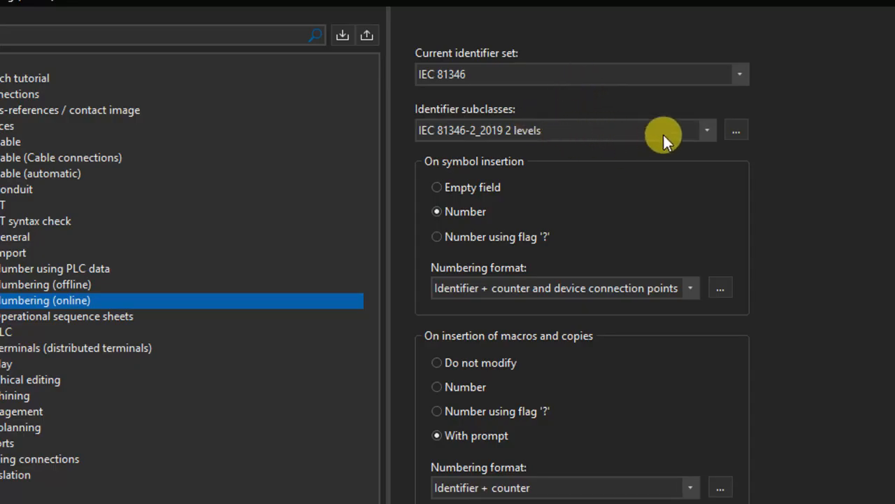
- Open the identifier subclasses of the IEC 81346-2_2019 2 levels scheme and find subclass FB for earth fault current protecting objects
click(736, 131)
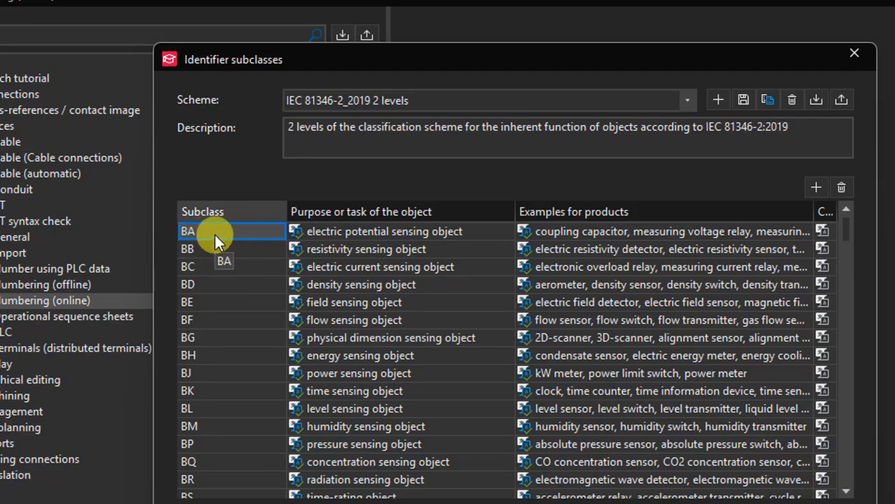
scroll(261, 226, down, 13)
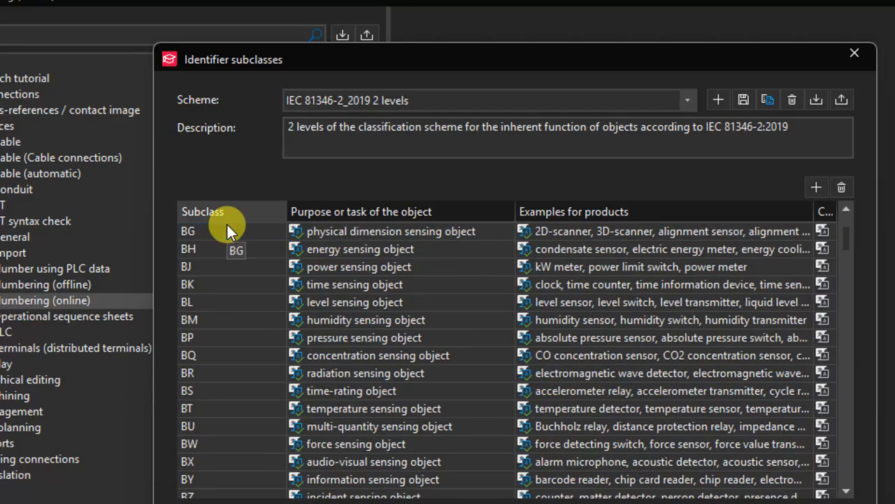
scroll(243, 275, down, 1)
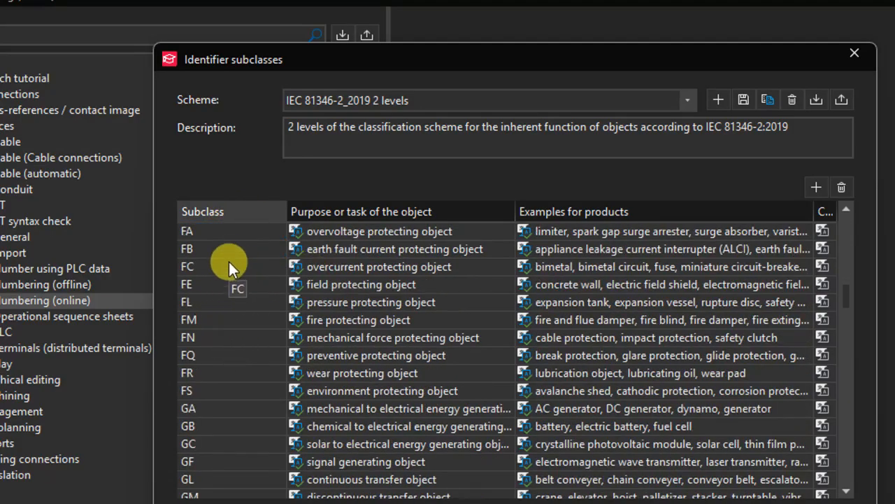
click(337, 251)
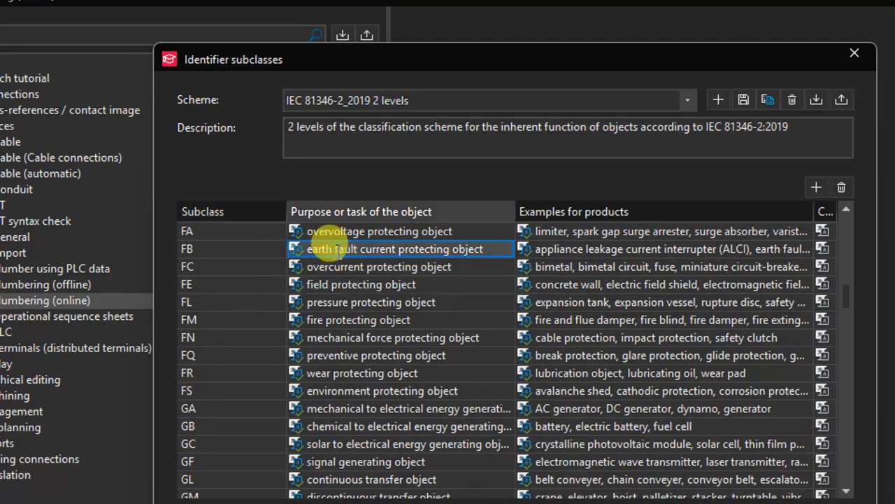
- Look up subclass FA and the Q subclasses down to QA for electric controlling objects, and close the identifier subclasses and numbering settings
click(334, 229)
scroll(330, 286, down, 20)
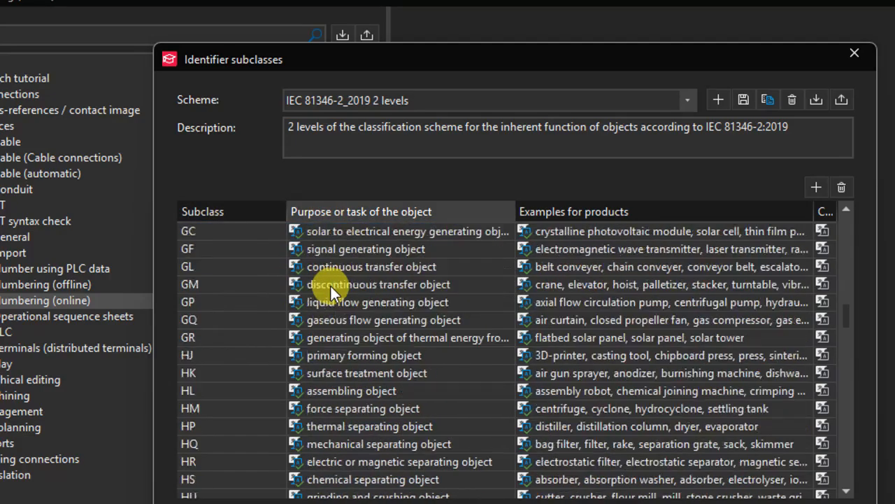
scroll(331, 286, down, 9)
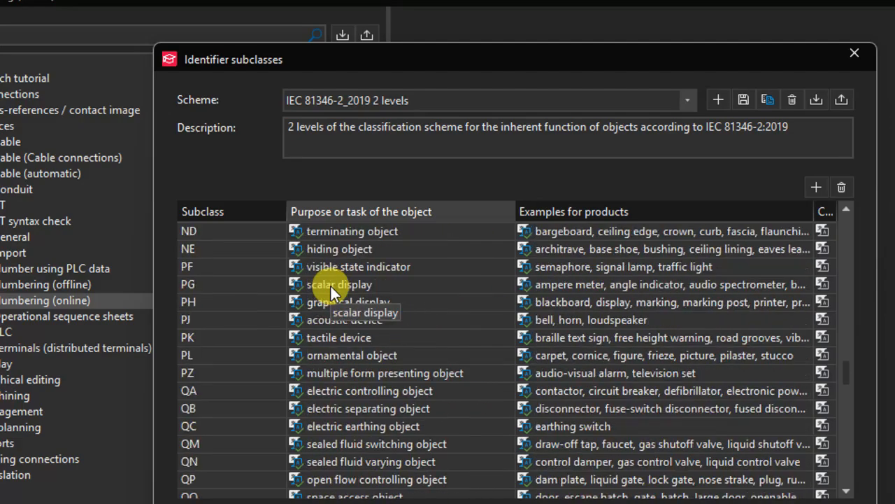
click(357, 339)
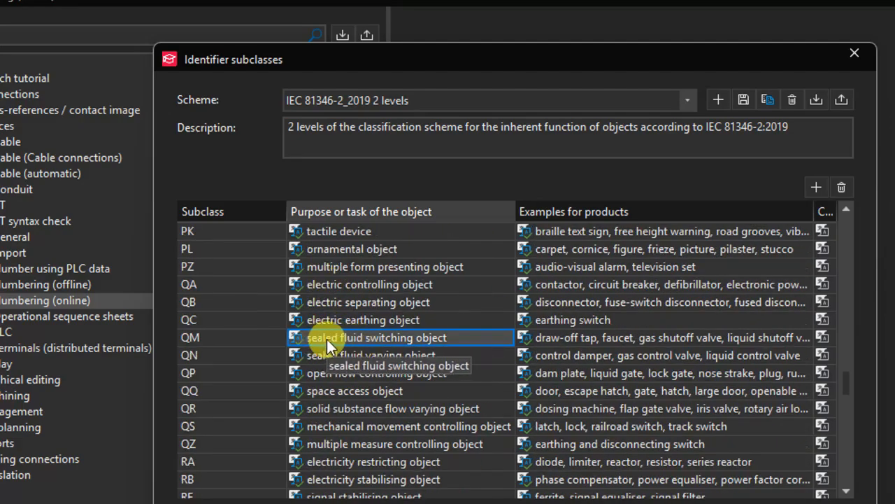
click(343, 320)
click(342, 300)
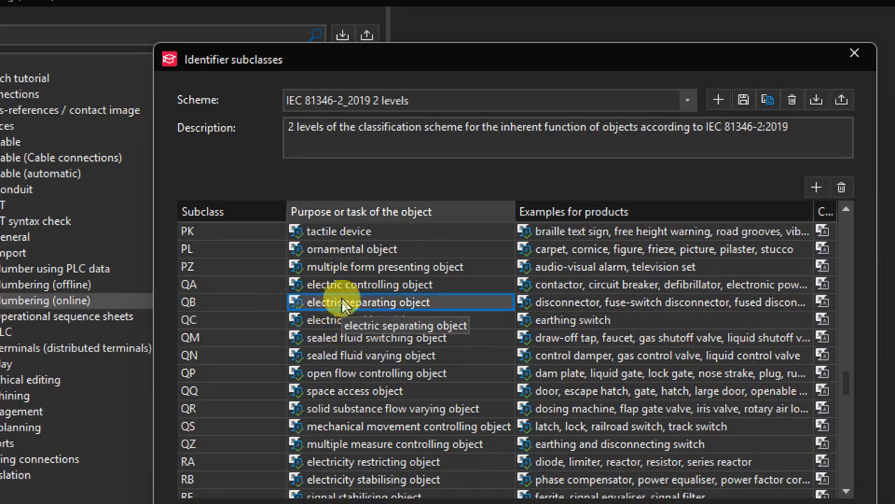
click(346, 284)
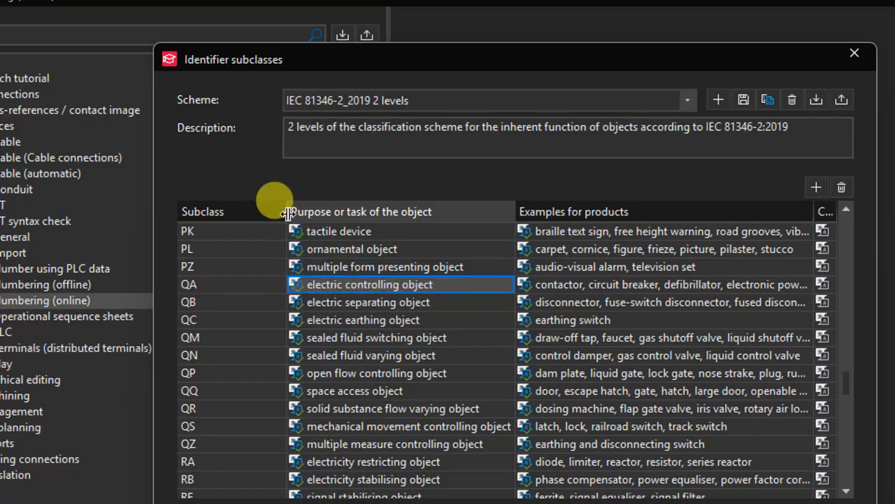
drag(286, 211, 274, 212)
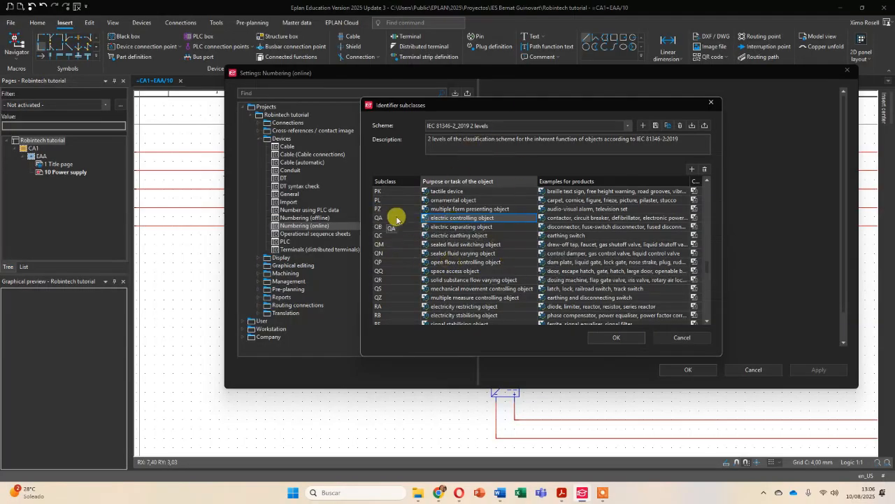
click(631, 342)
click(690, 369)
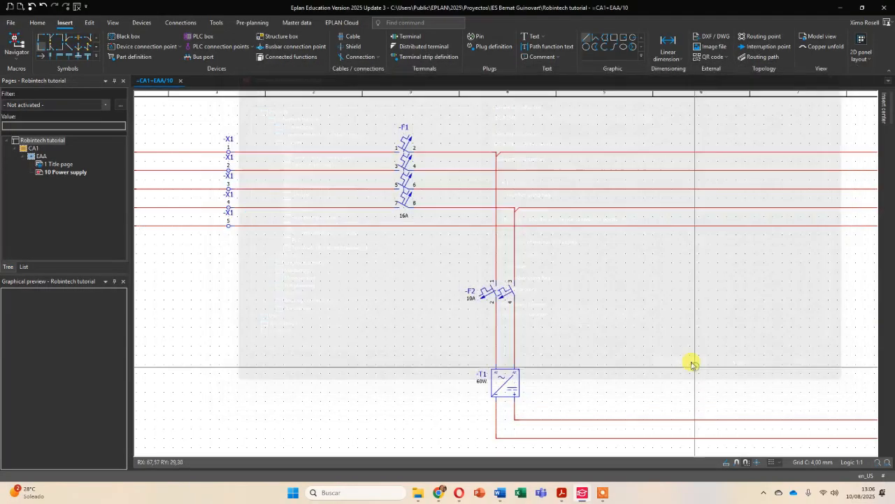
- Create a new multi-line schematic page =CA1+EAA/20 with the description "Power circuit"
scroll(554, 254, down, 3)
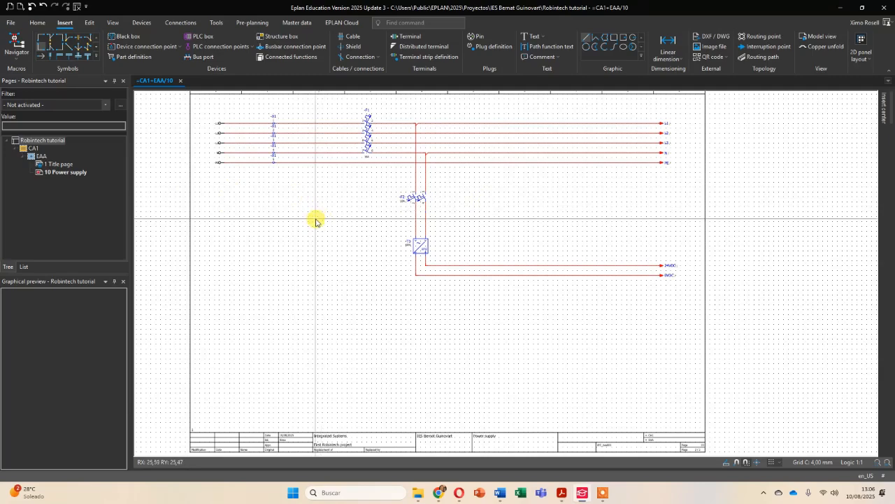
click(63, 172)
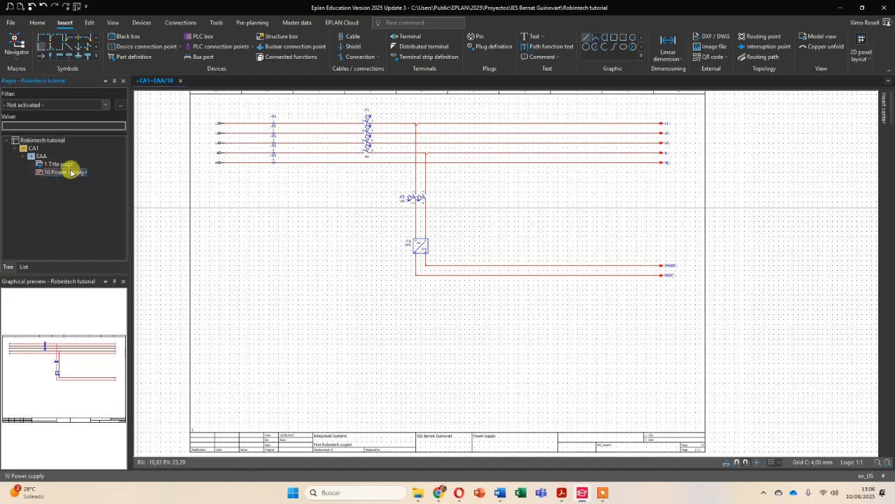
right_click(71, 173)
click(95, 179)
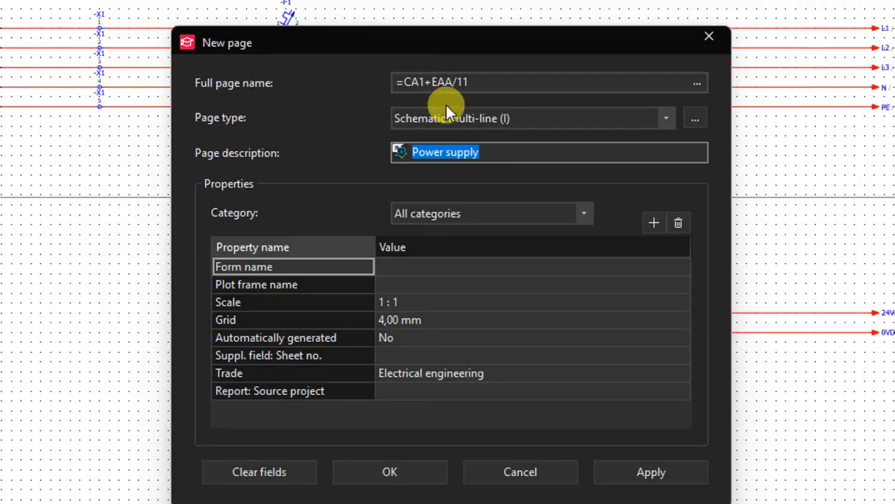
click(468, 149)
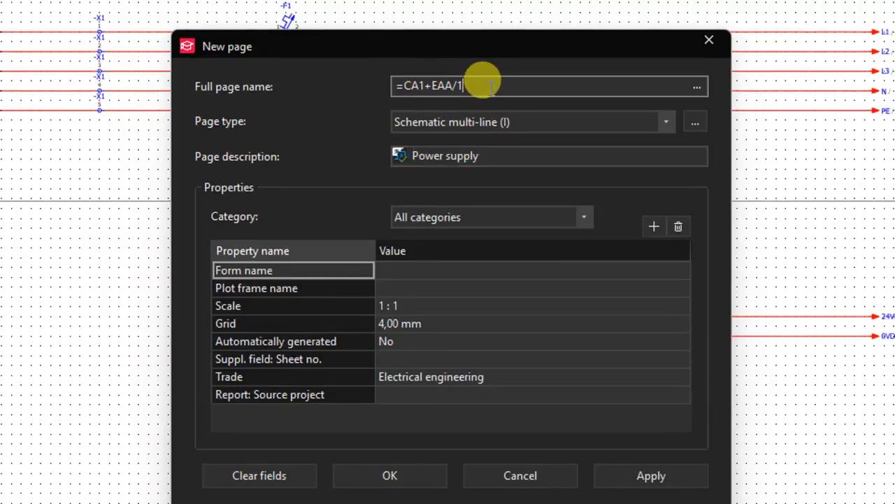
text(20)
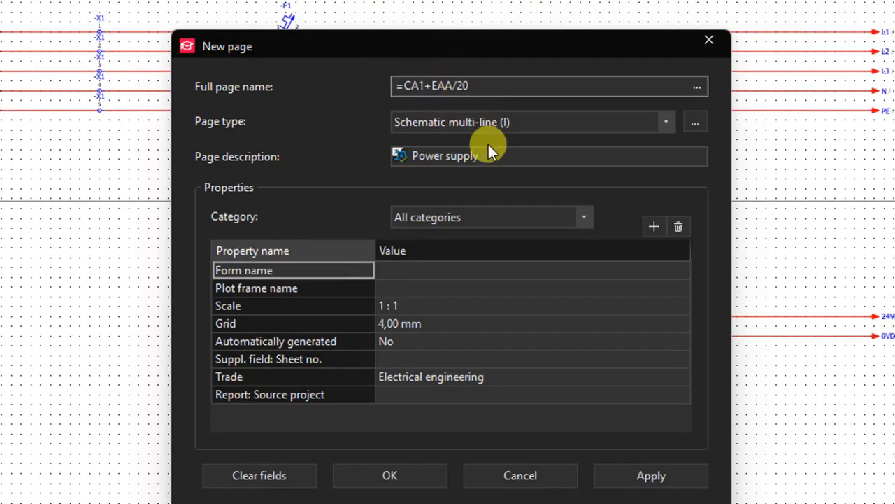
drag(489, 150, 446, 156)
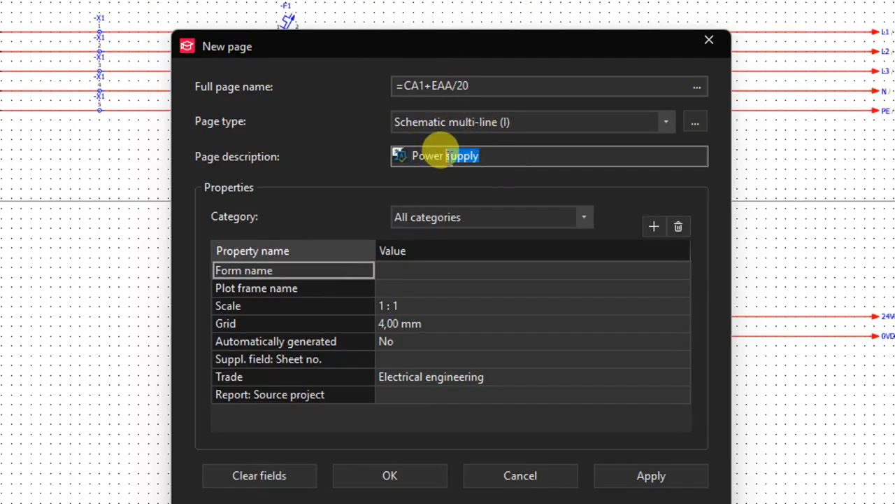
text(circuit)
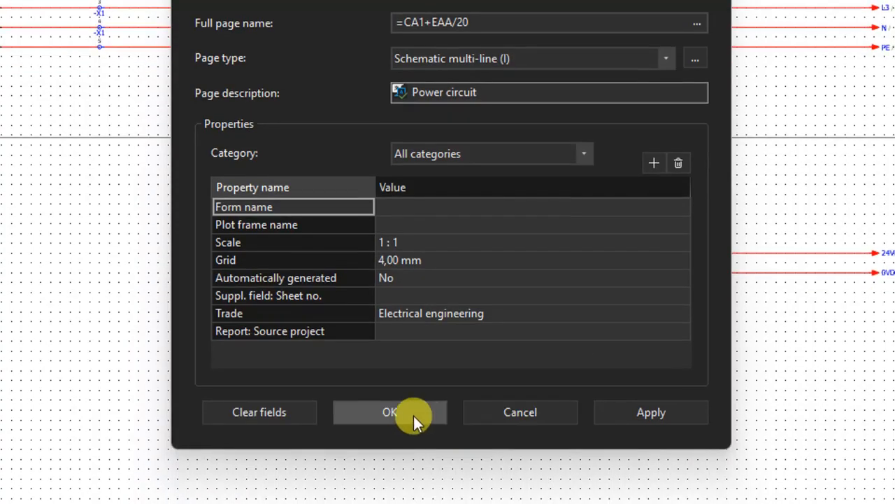
click(409, 476)
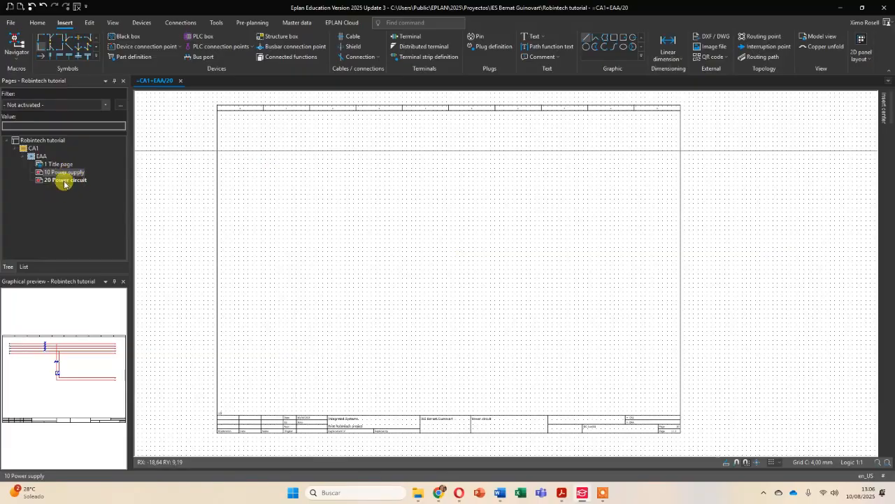
- Copy the L1, L2, L3, N and PE interruption points at the ends of the lines on page 10 Power supply
double_click(64, 172)
scroll(664, 156, up, 5)
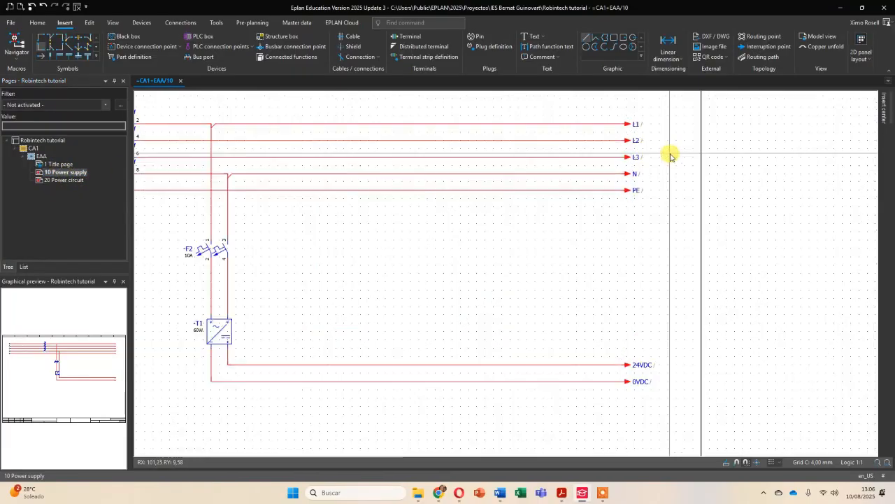
scroll(651, 165, up, 2)
middle_drag(660, 163, 536, 246)
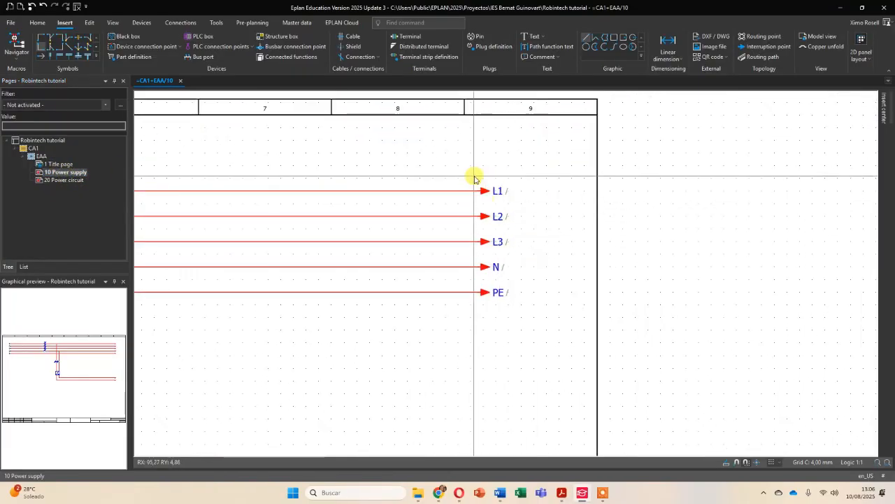
scroll(535, 260, down, 3)
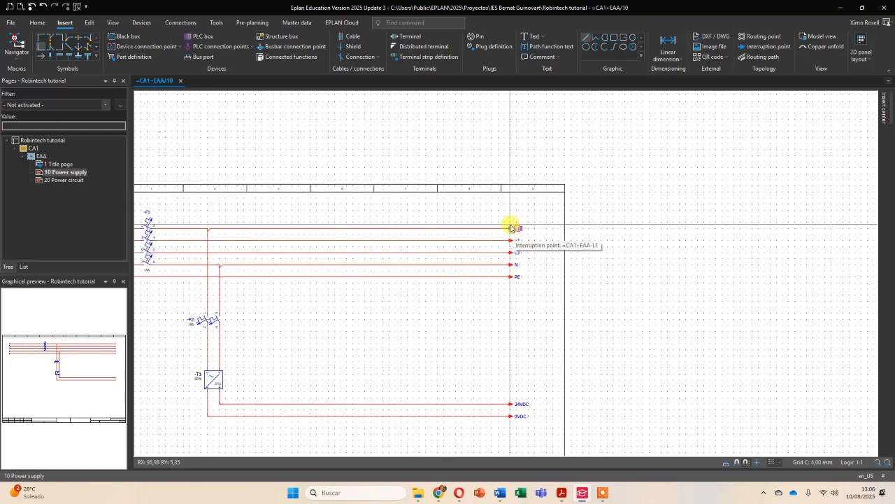
scroll(535, 264, up, 3)
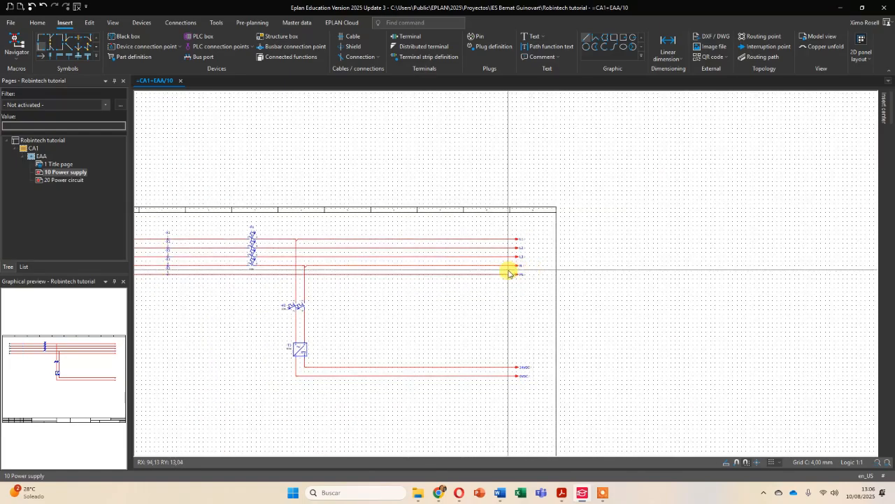
middle_drag(510, 280, 634, 235)
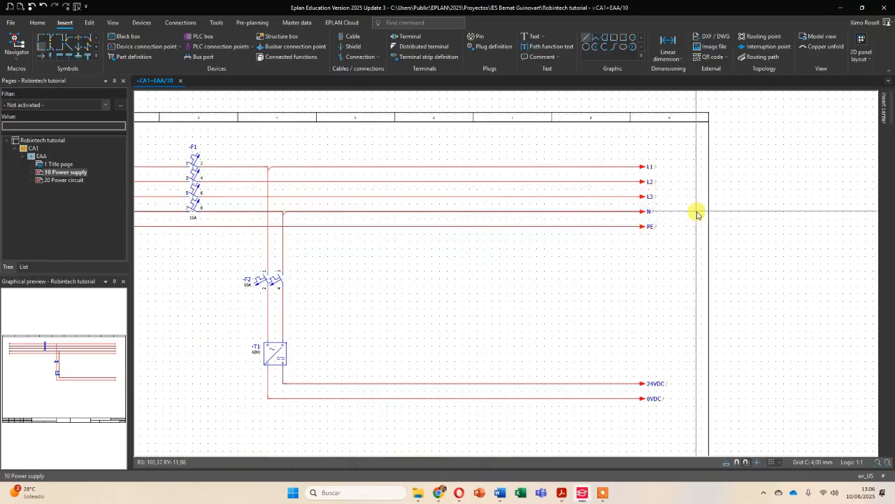
drag(626, 146, 678, 249)
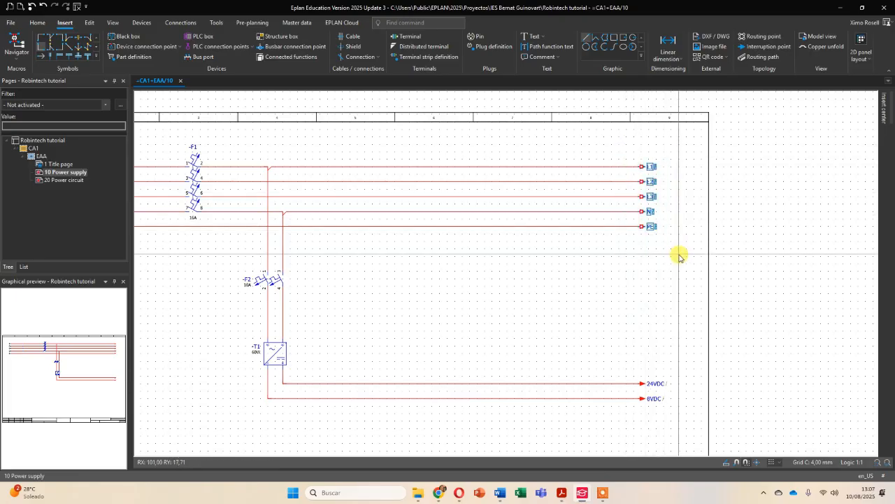
right_click(650, 228)
click(686, 57)
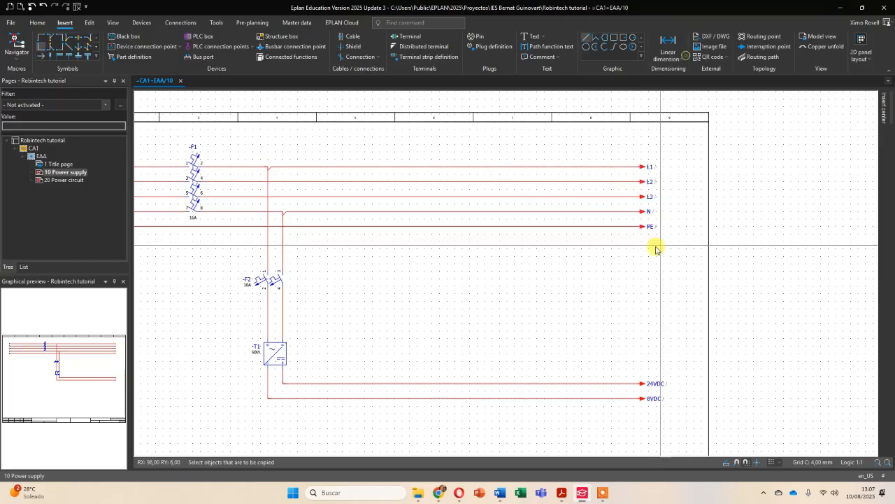
- Paste the five interruption points L1 to PE into column 0 near the upper edge of page 20 Power circuit
click(66, 180)
scroll(369, 228, down, 4)
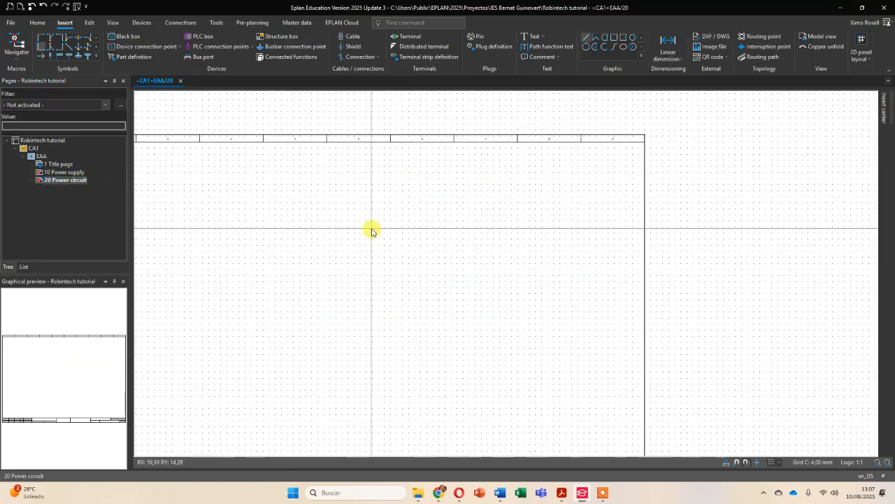
scroll(336, 180, up, 3)
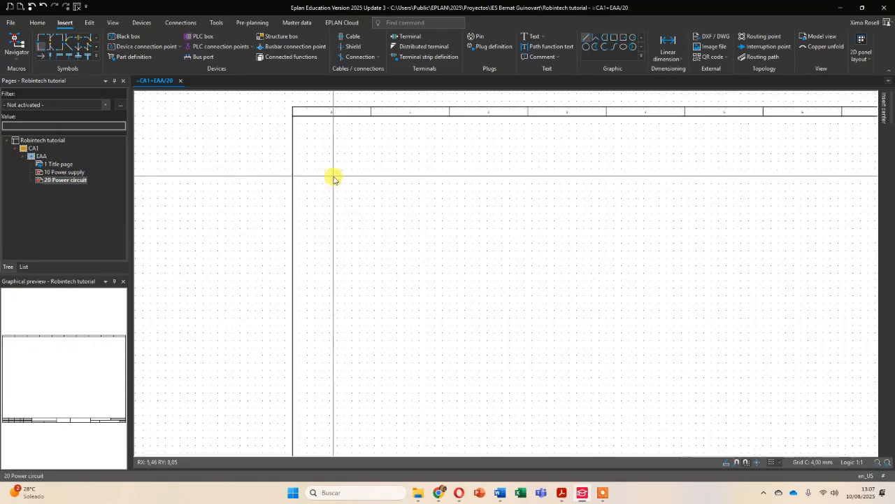
right_click(339, 166)
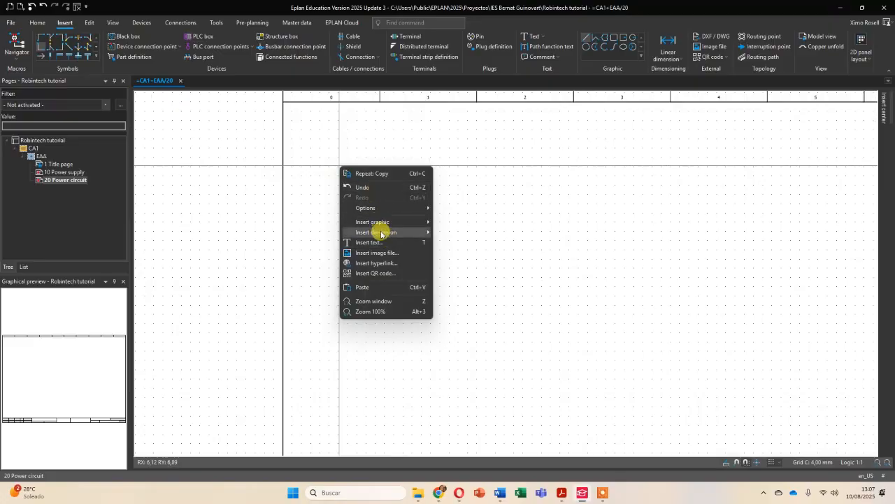
click(369, 288)
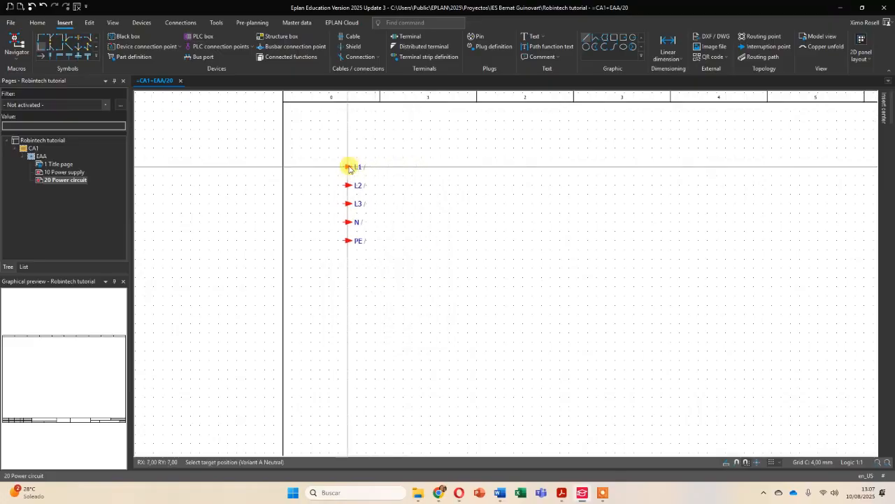
click(364, 167)
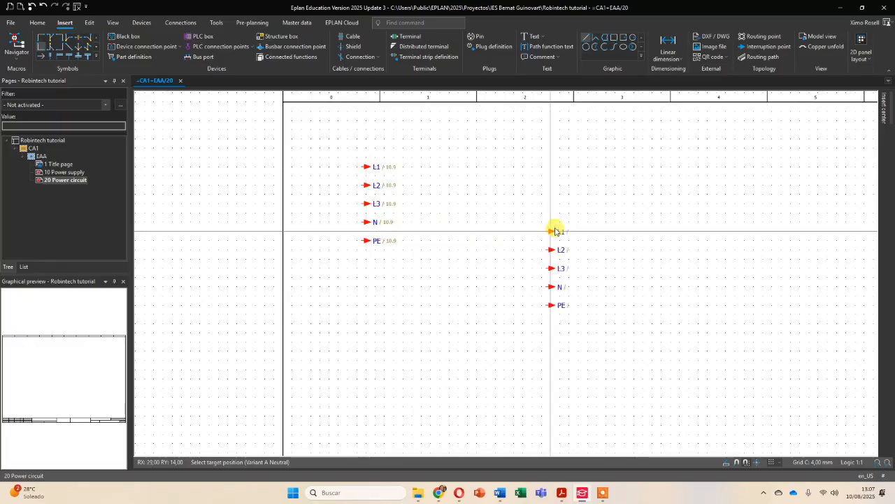
key(Escape)
- Go from the L1 interruption point on page 20 to its counterpart on the Power supply page, and back again
scroll(539, 212, down, 2)
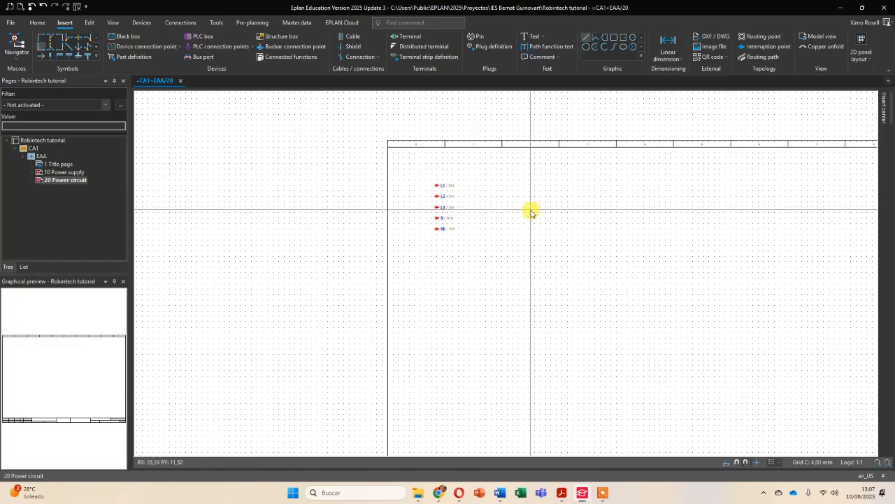
scroll(530, 209, up, 2)
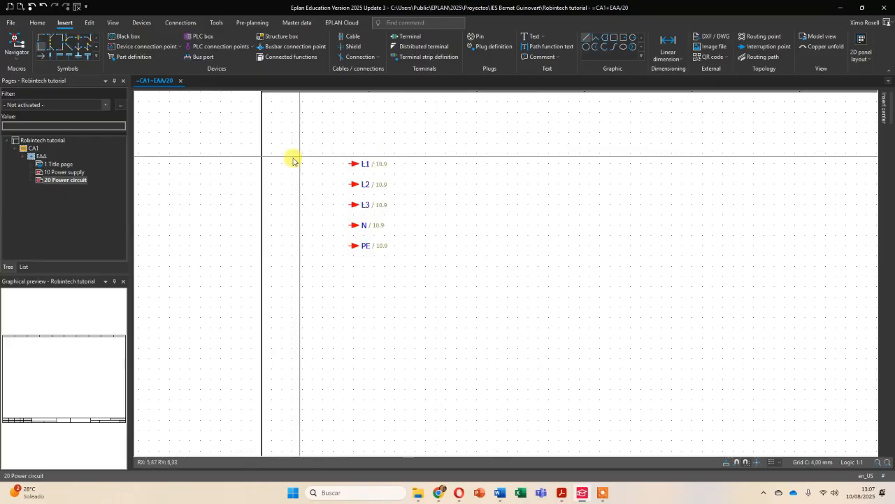
right_click(355, 165)
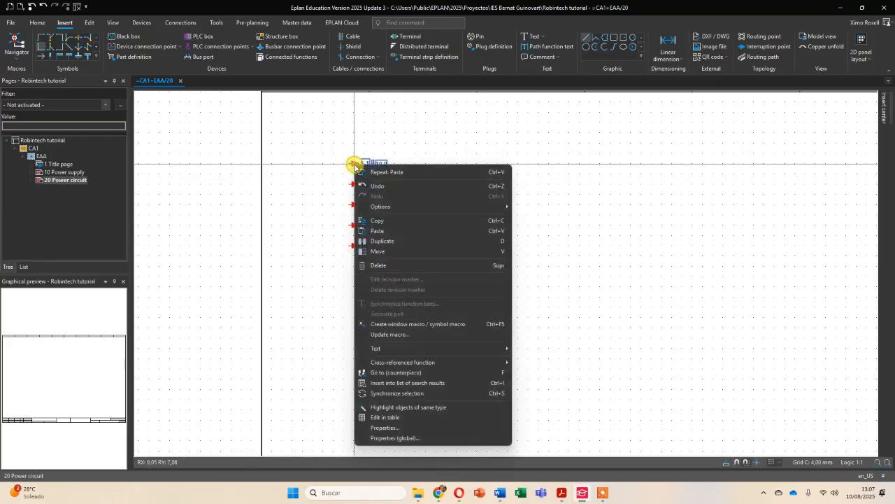
click(411, 372)
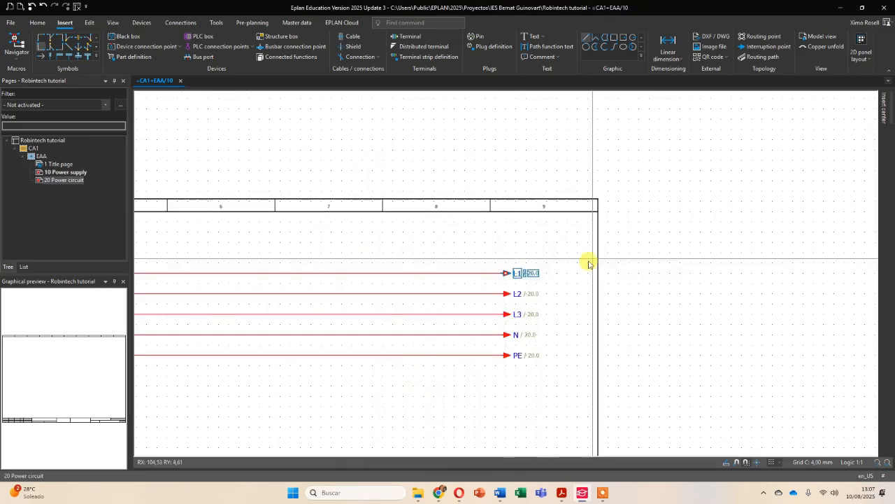
scroll(546, 275, up, 2)
scroll(549, 276, up, 1)
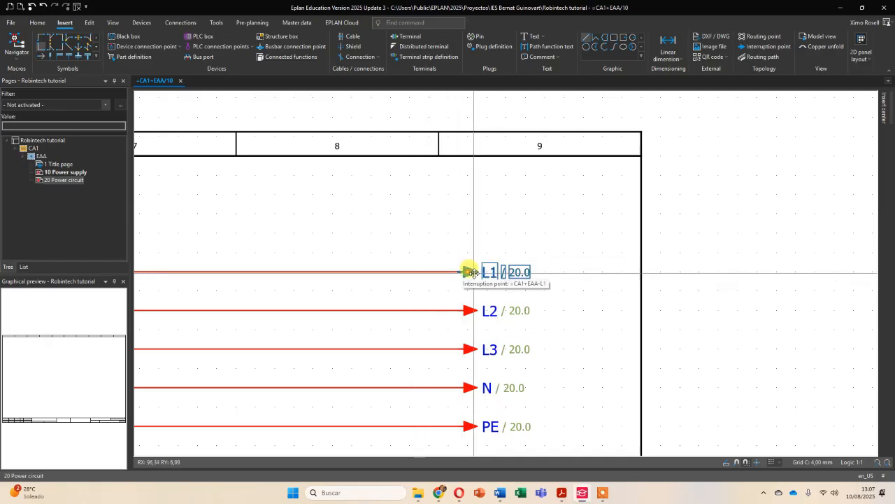
key(f)
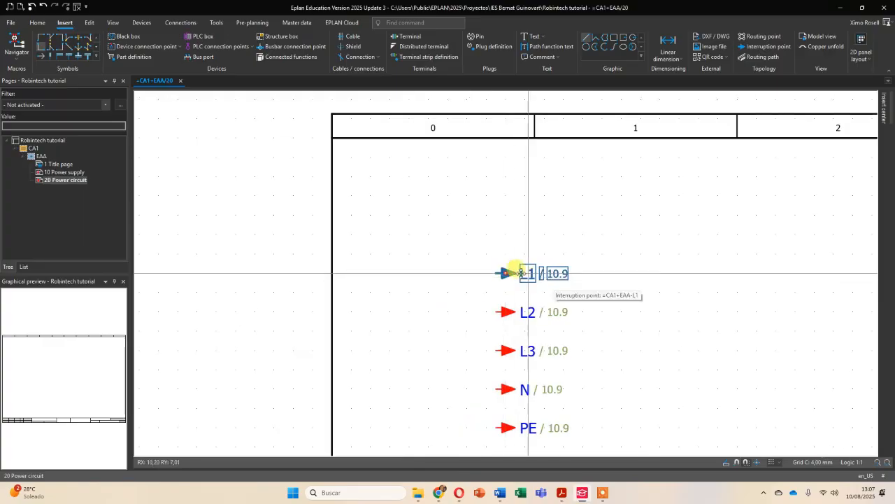
scroll(554, 274, down, 5)
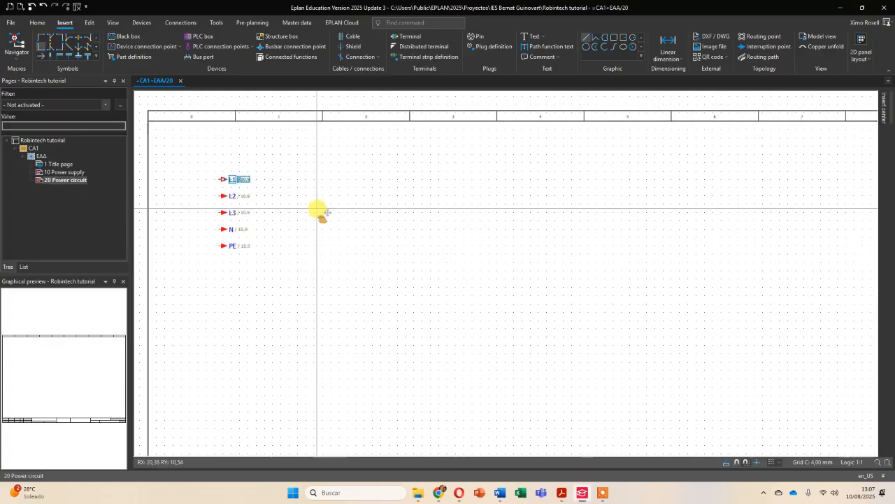
scroll(389, 283, down, 4)
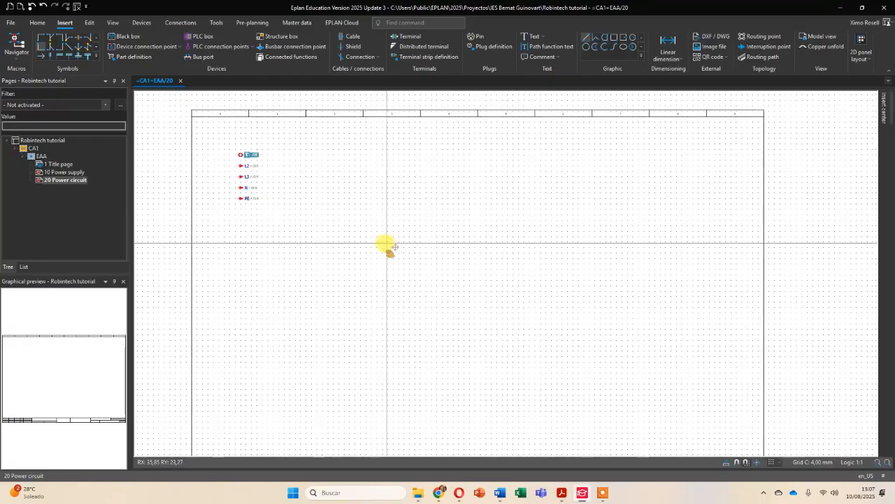
- Examine the motor power circuit on page 3 of Eplan tutorial.pdf in Adobe Acrobat, and return to EPLAN
mouse_move(560, 491)
click(575, 451)
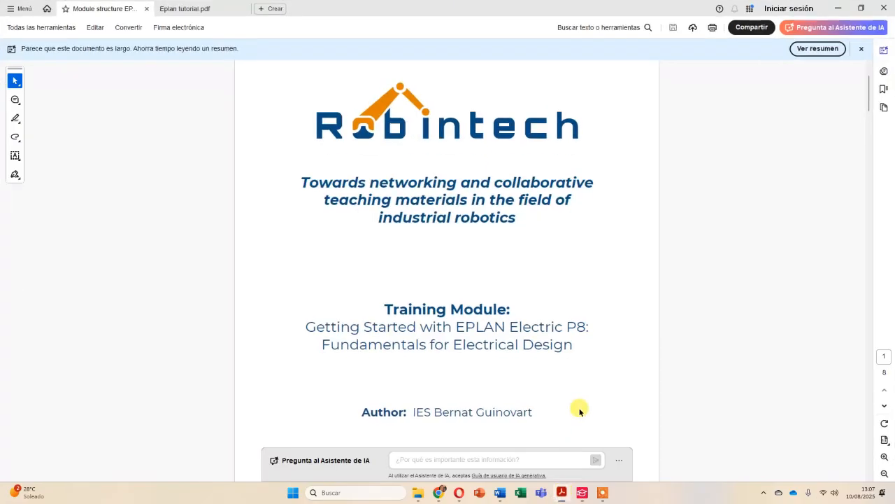
click(193, 8)
scroll(363, 174, down, 2)
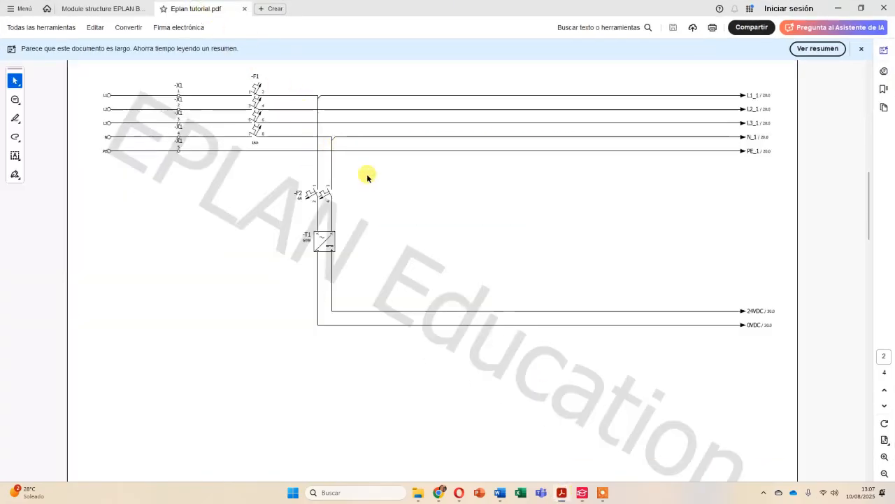
scroll(367, 173, down, 4)
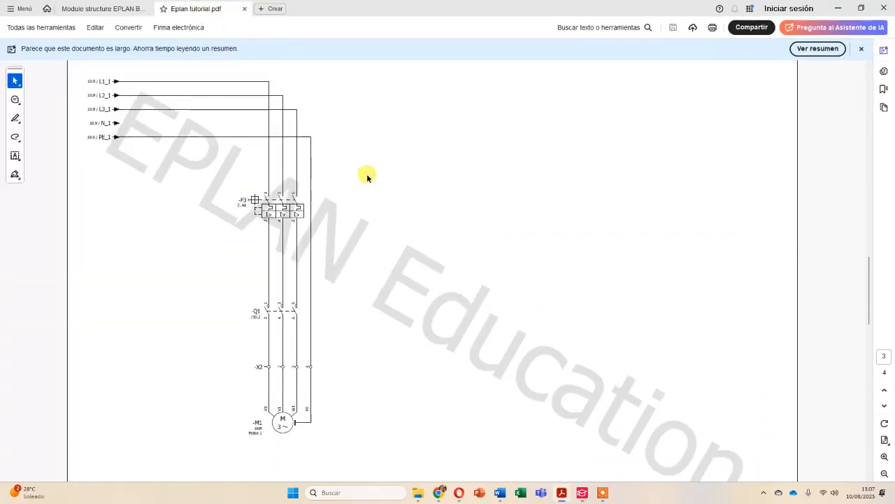
ctrl+scroll(174, 181, up, 3)
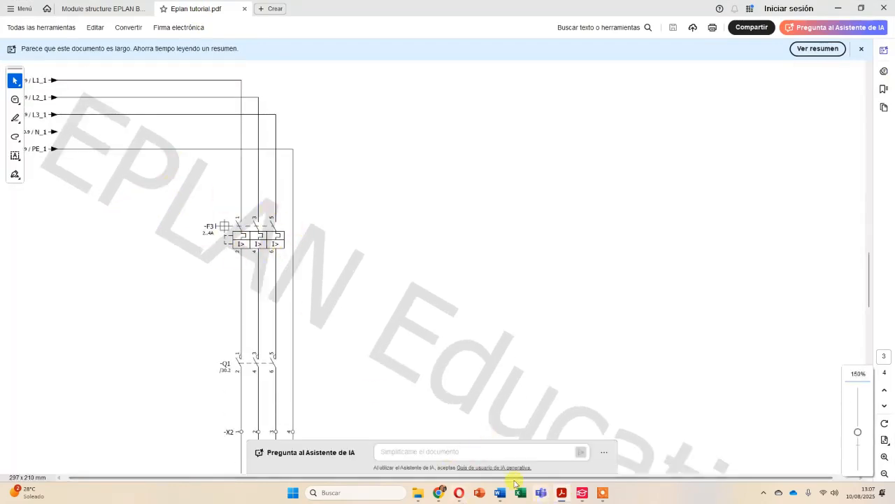
click(584, 494)
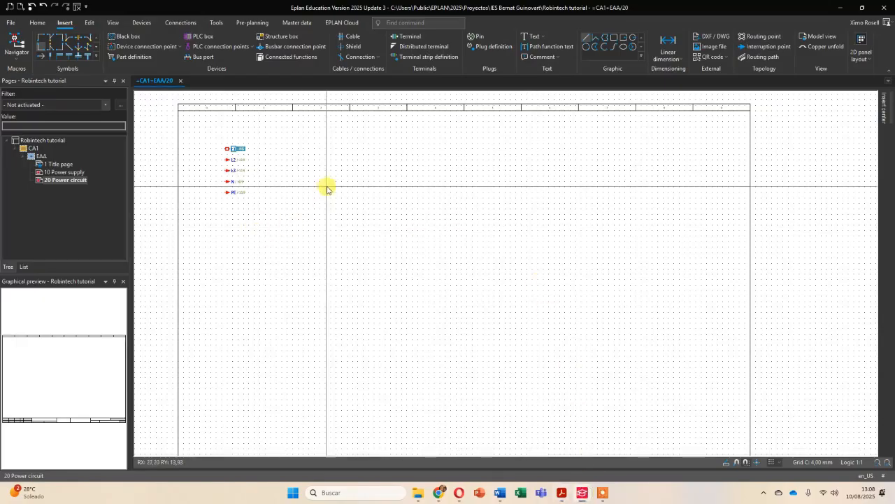
- Place the IEC motor overload switch symbol QL3 with 6 connection points in column 2, below the level of the interruption points
click(885, 106)
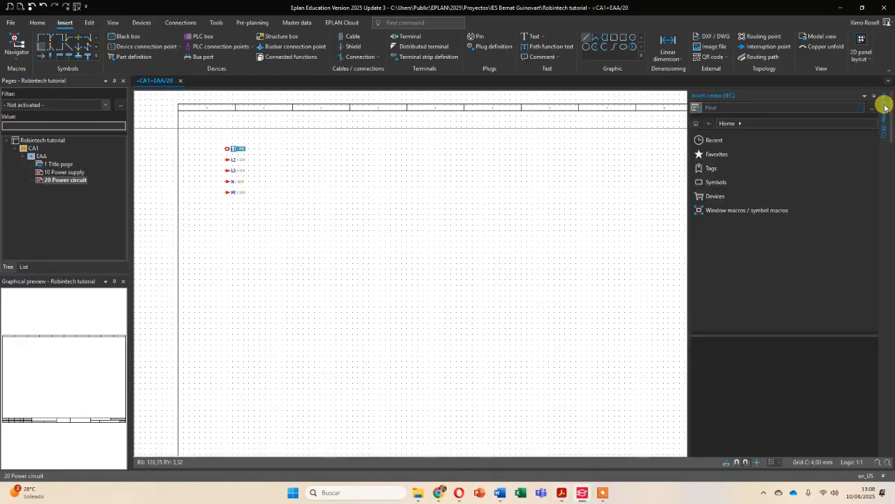
click(715, 183)
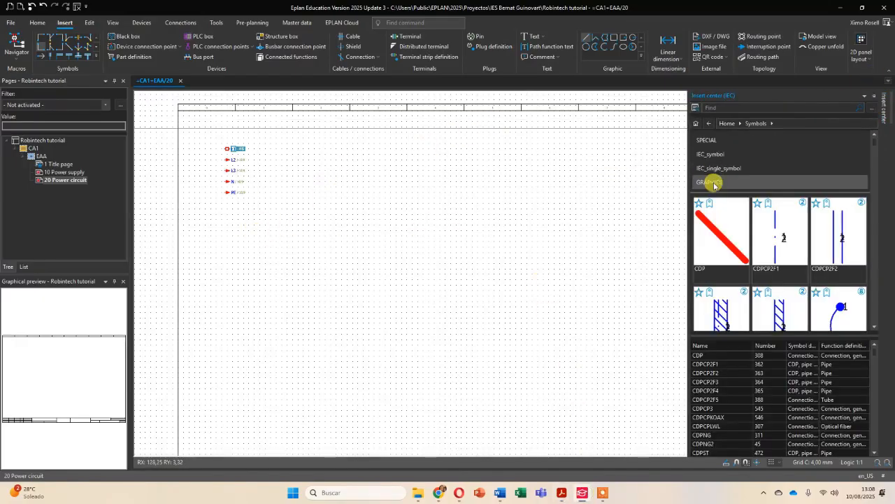
click(715, 154)
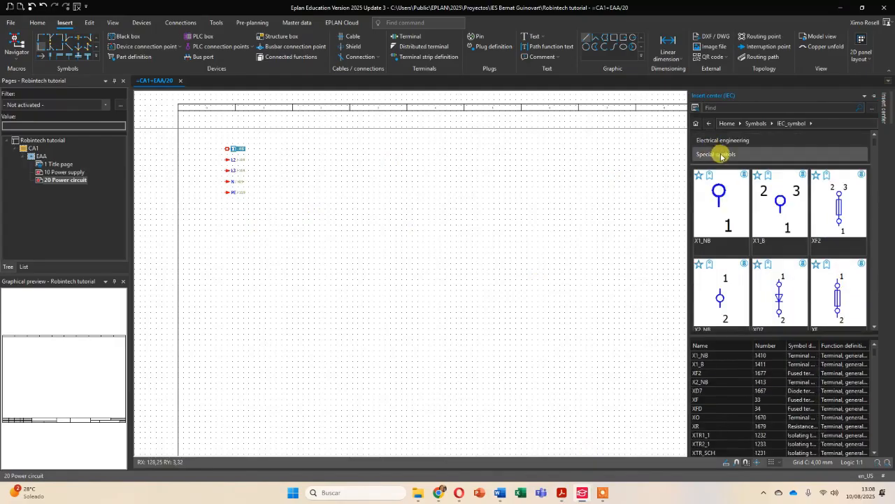
click(726, 140)
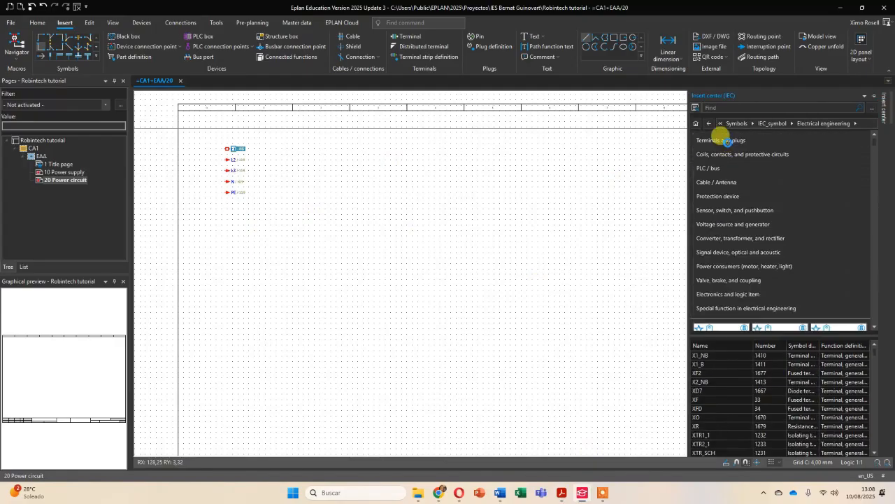
click(738, 195)
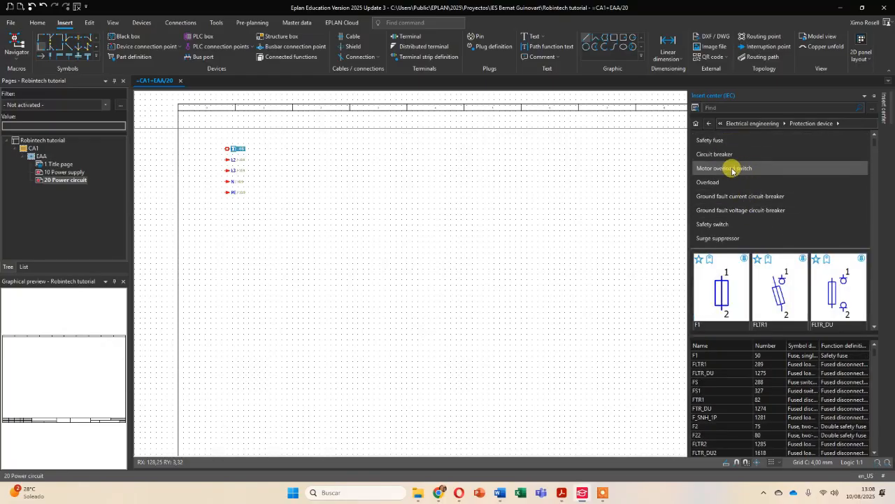
click(732, 169)
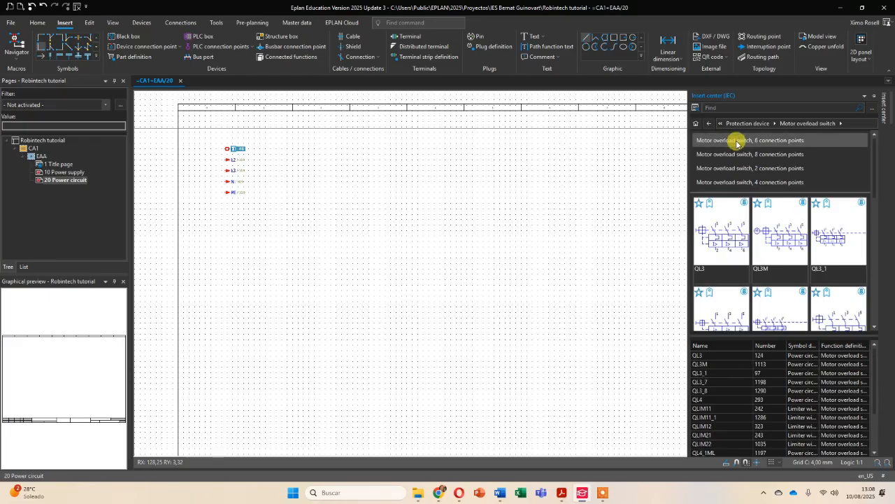
click(736, 141)
click(734, 183)
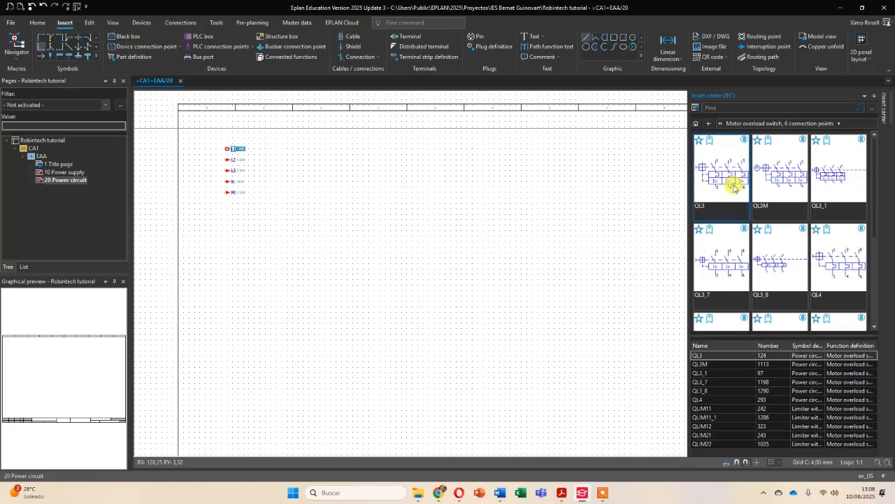
double_click(729, 188)
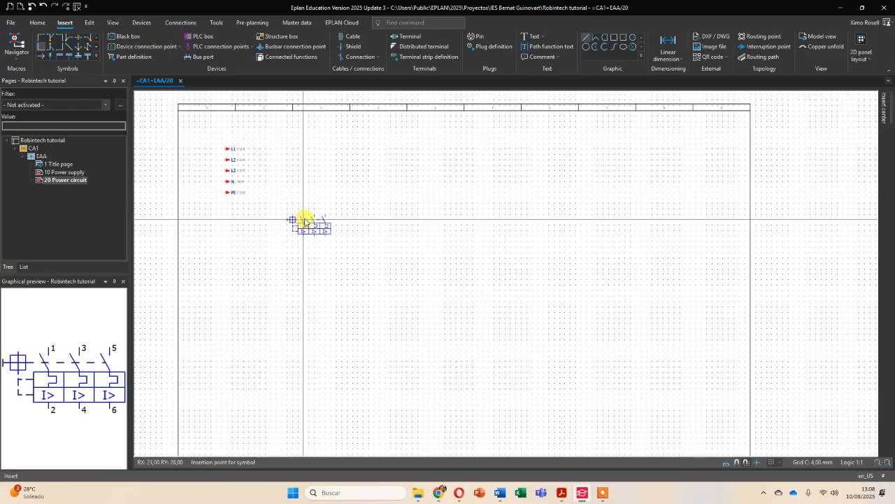
click(308, 218)
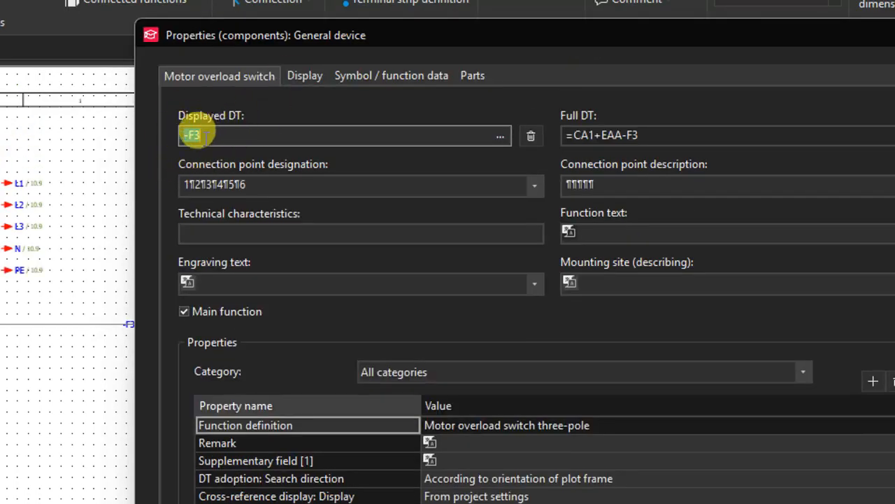
- Designate the motor overload switch -F3, give it the technical characteristics 2..4A, and finish inserting this symbol
click(193, 135)
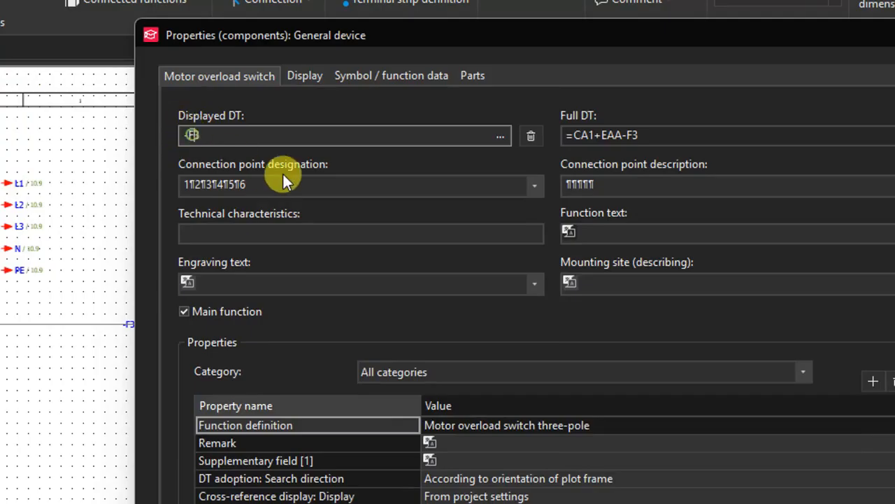
key(BackSpace)
text(Q)
key(BackSpace)
text(F3)
click(297, 233)
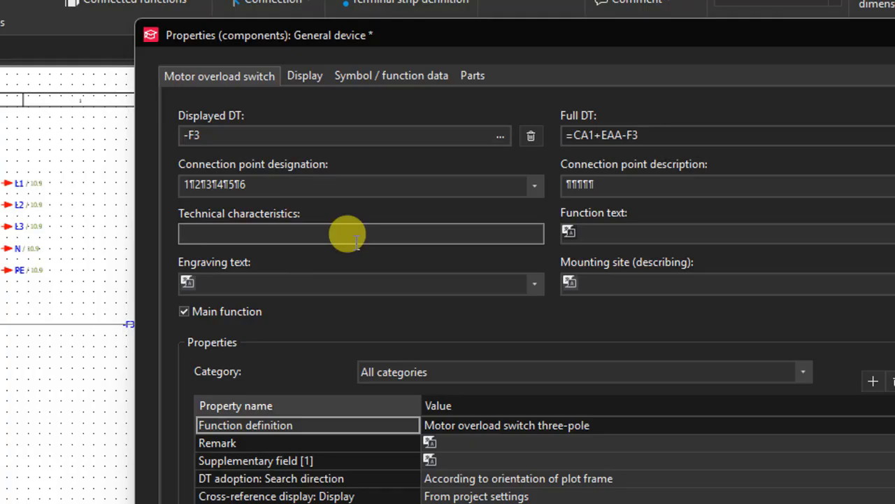
text(2..4A)
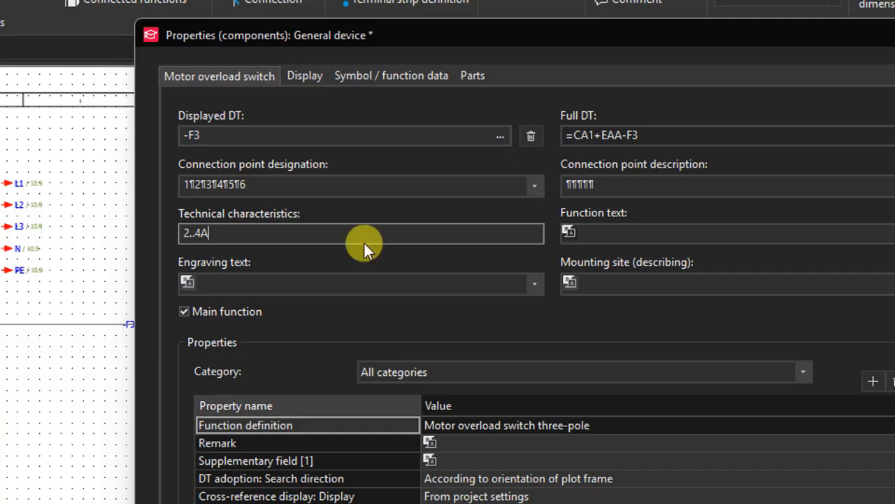
scroll(603, 429, down, 4)
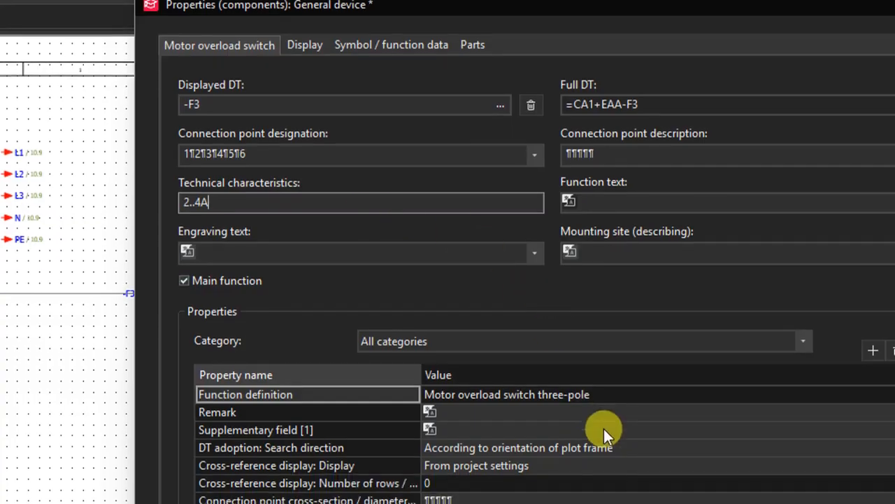
scroll(626, 432, down, 5)
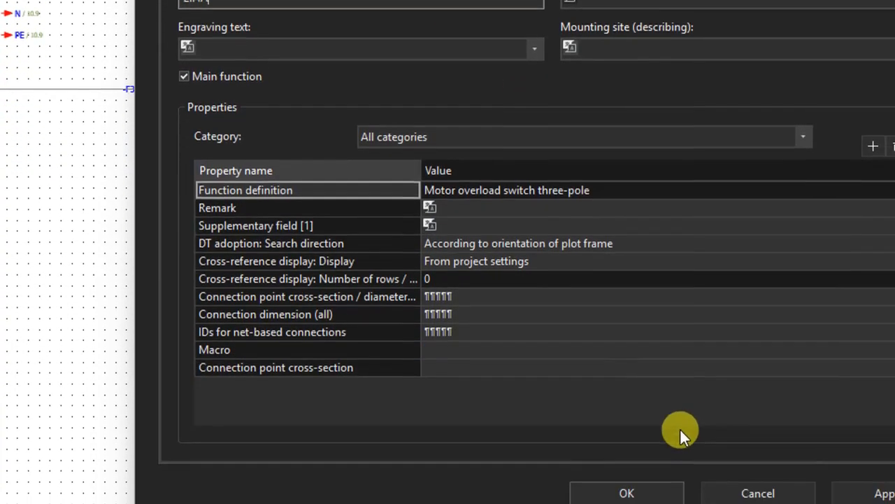
click(660, 434)
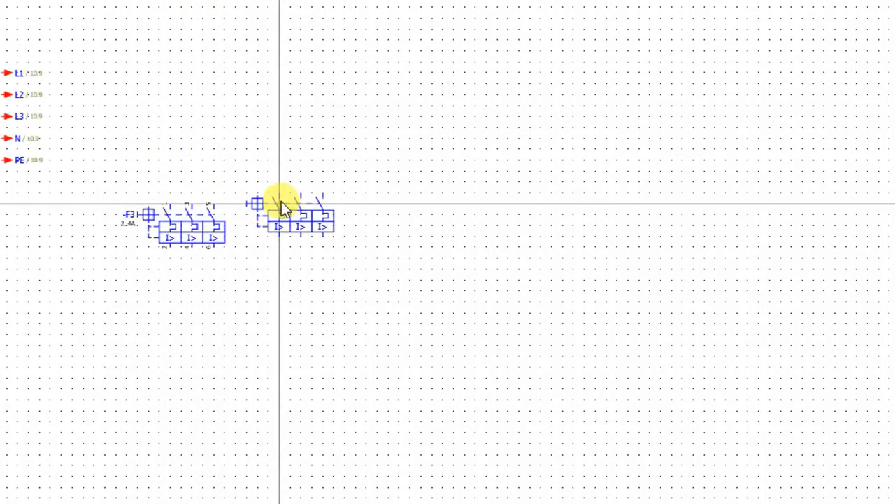
key(Escape)
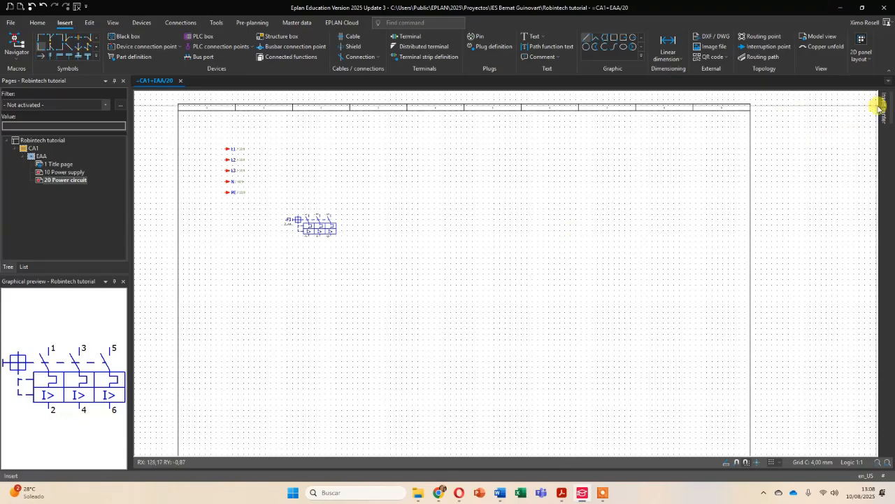
- Place the IEC triple NO contact symbol SL3 below the motor overload switch, aligned with its three poles
click(882, 108)
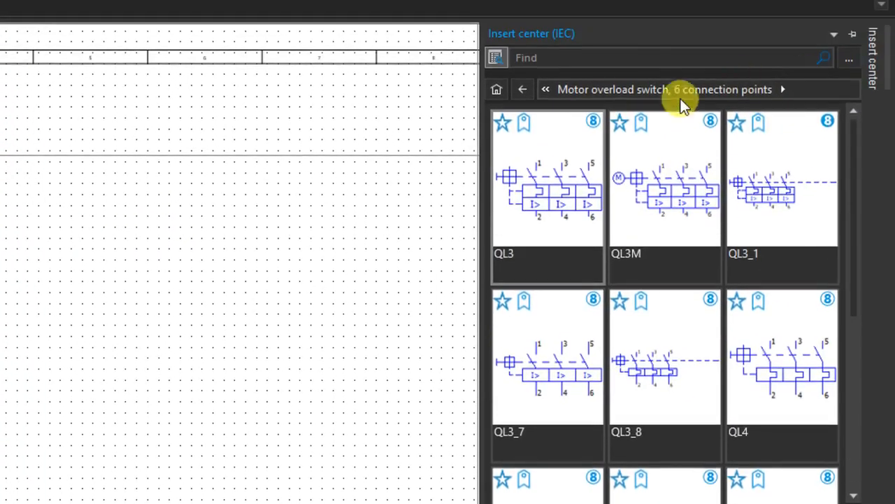
click(494, 91)
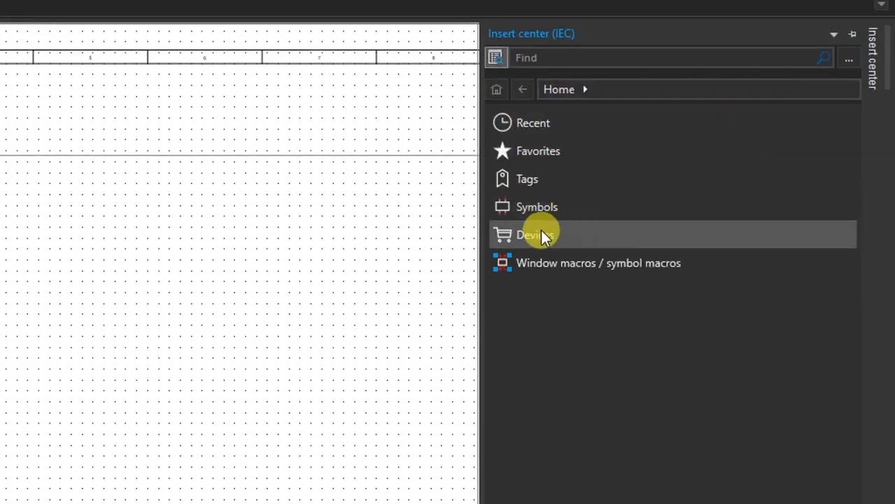
click(536, 207)
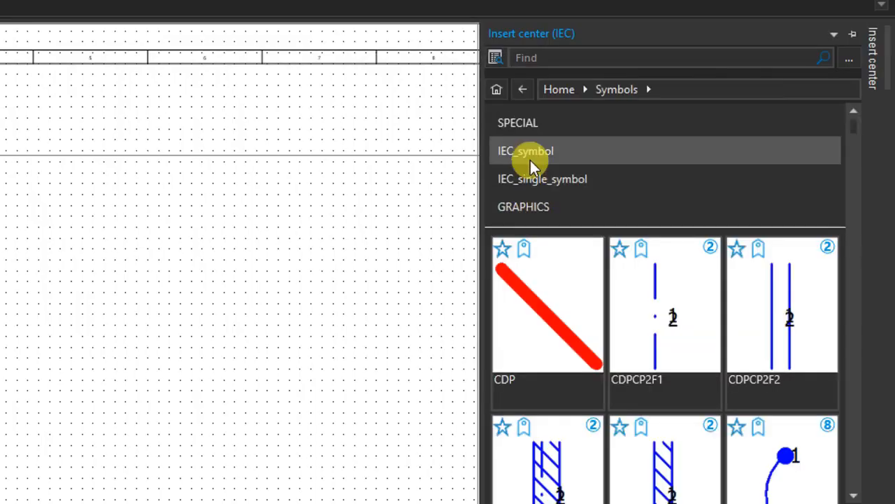
click(532, 165)
click(534, 134)
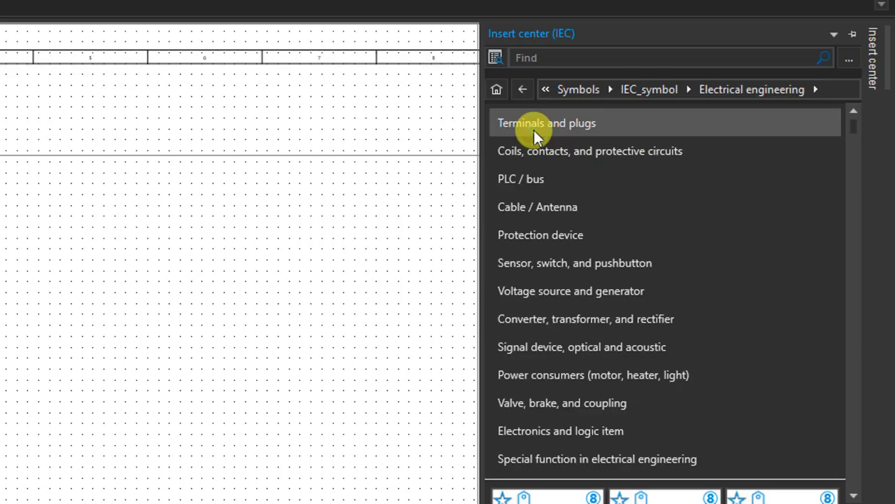
click(570, 153)
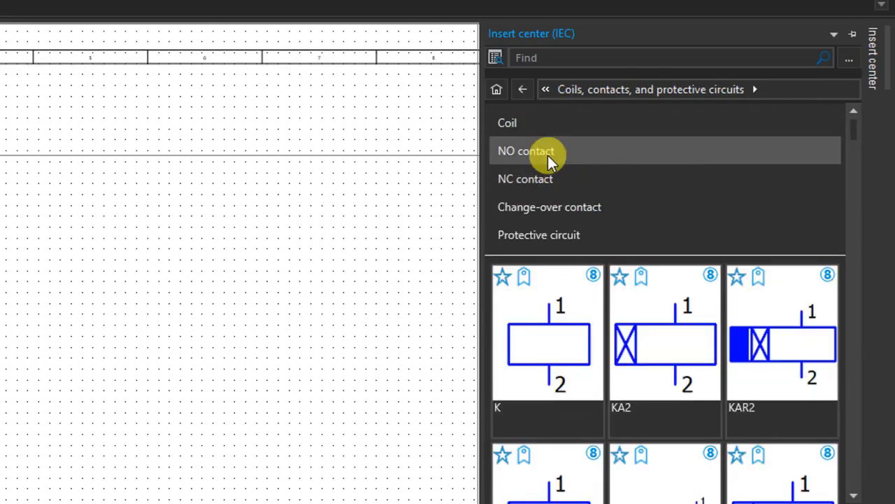
click(547, 156)
scroll(610, 242, down, 15)
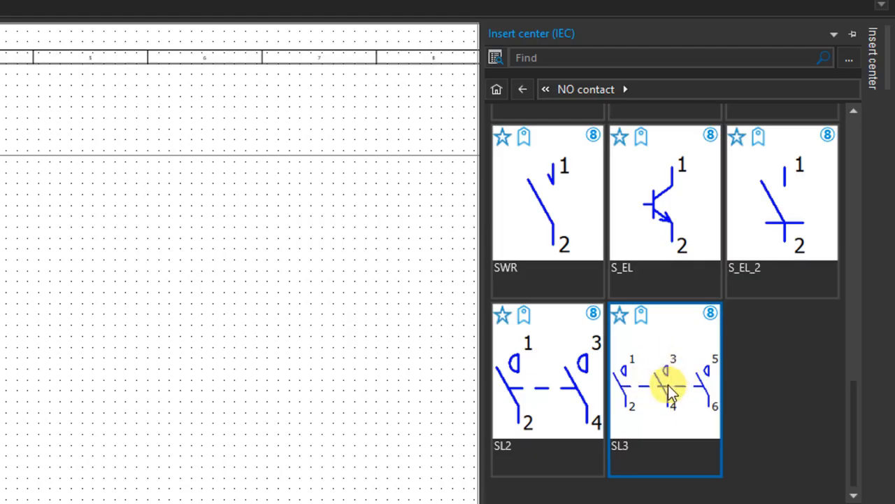
drag(669, 388, 138, 427)
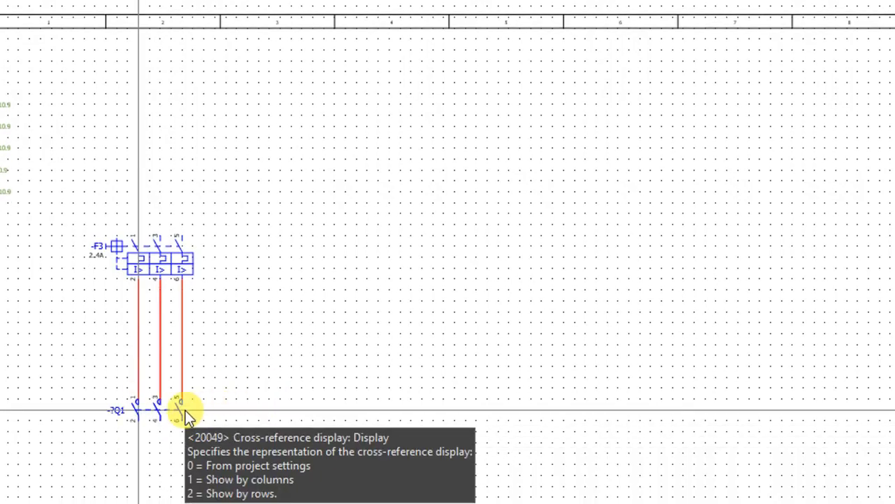
- Set the triple NO contact's displayed DT to -Q1 and enter 16A as its technical characteristics
double_click(168, 412)
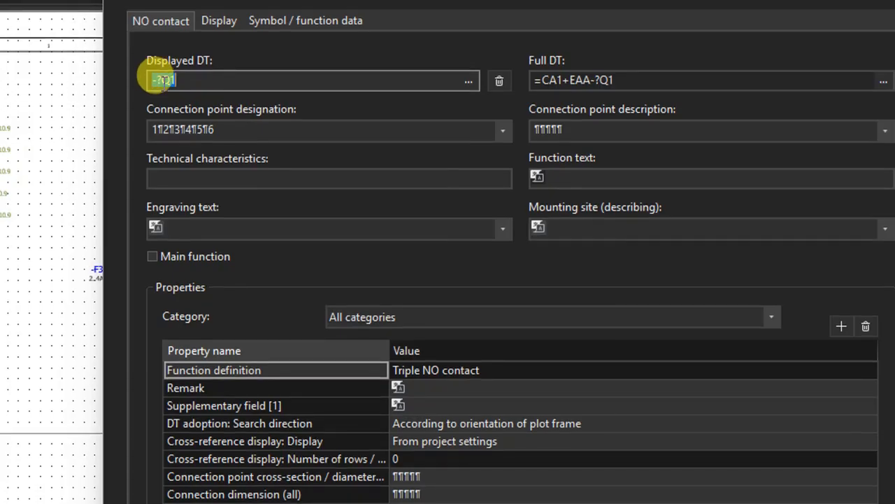
click(161, 80)
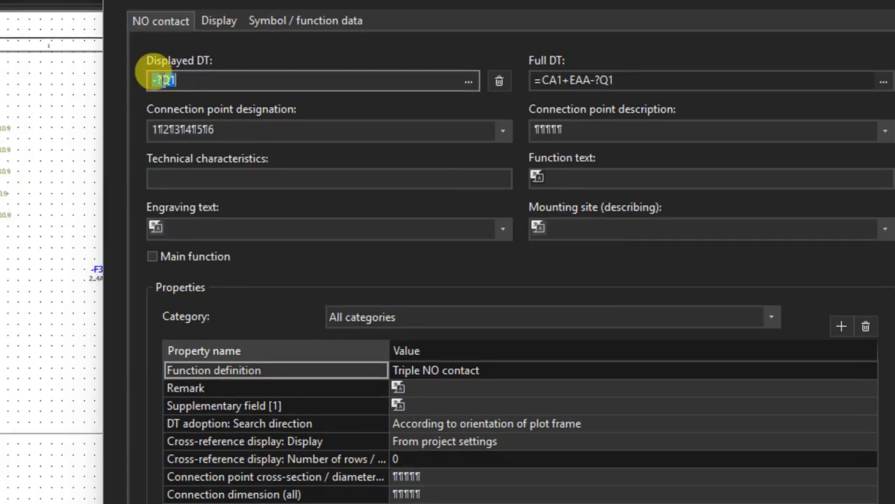
click(158, 79)
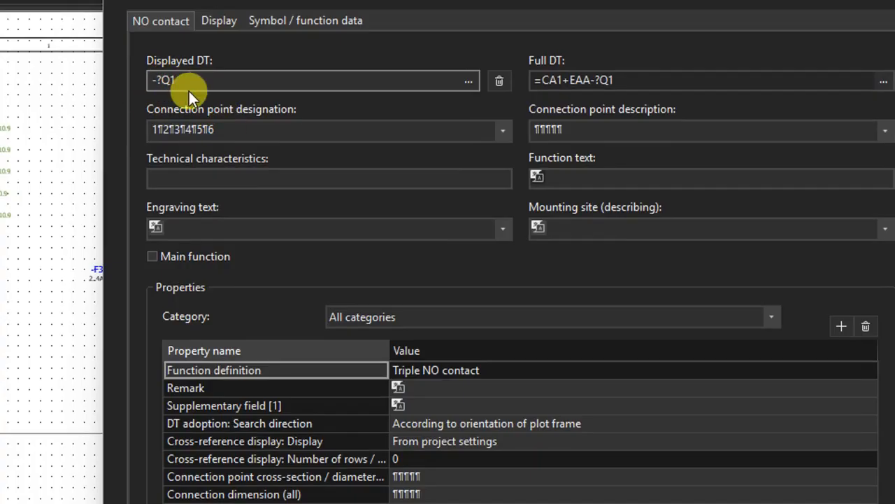
key(BackSpace)
click(220, 181)
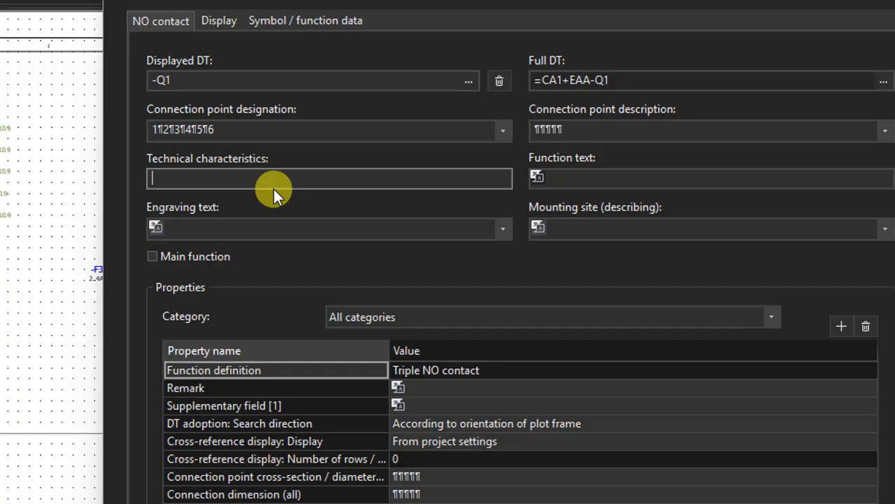
text(16A)
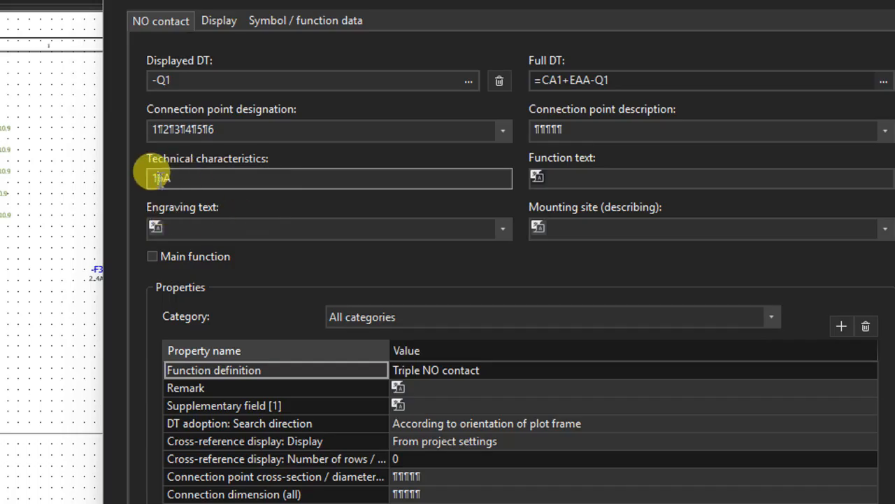
drag(163, 178, 141, 178)
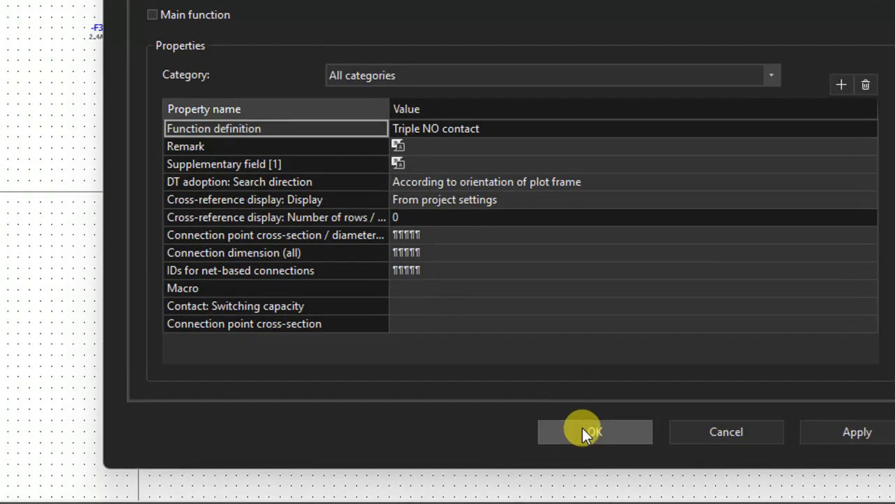
click(582, 427)
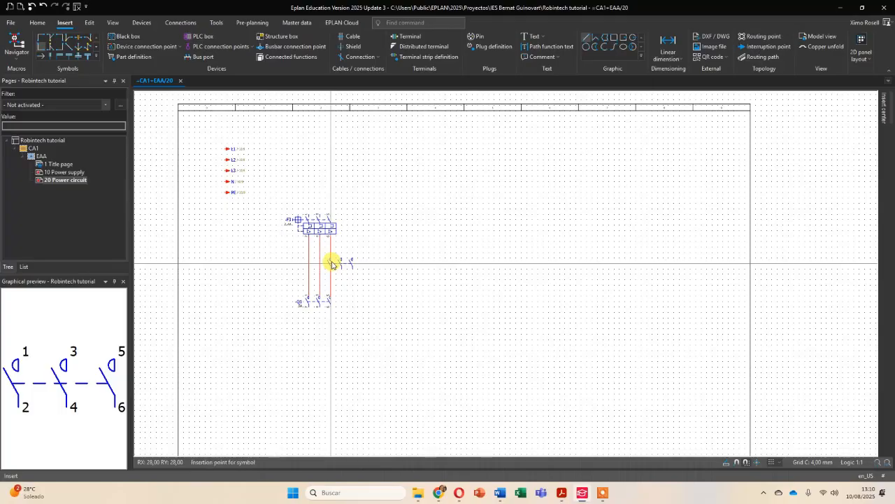
- Place the IEC three-phase motor symbol M3_1 with PE and 4 connection points below the -Q1 contacts, aligned with their three poles
key(Escape)
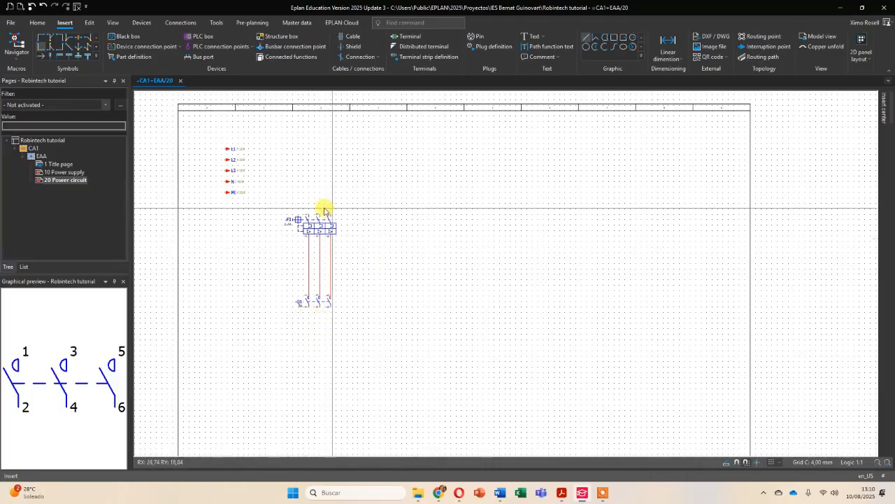
click(881, 118)
click(709, 124)
click(709, 124)
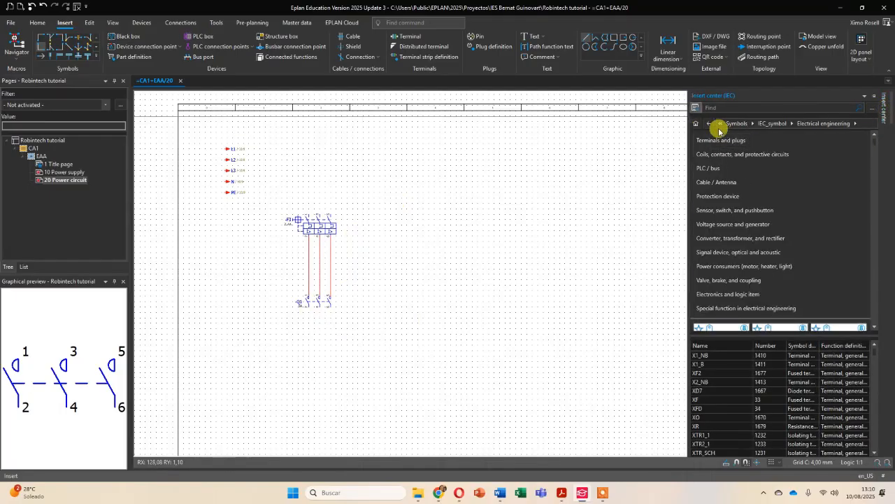
click(732, 268)
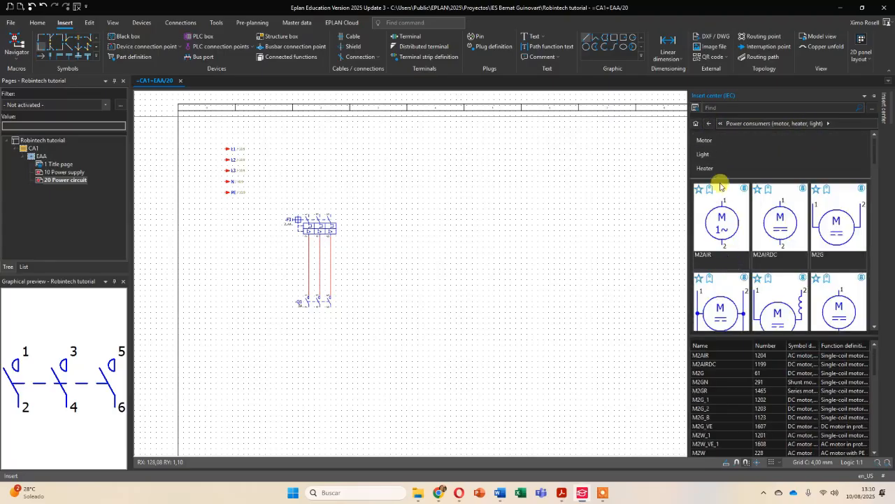
click(707, 141)
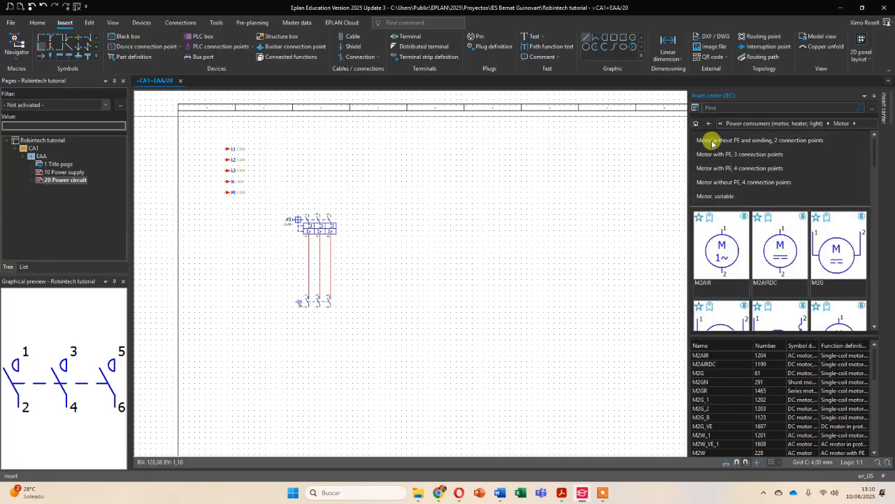
click(747, 170)
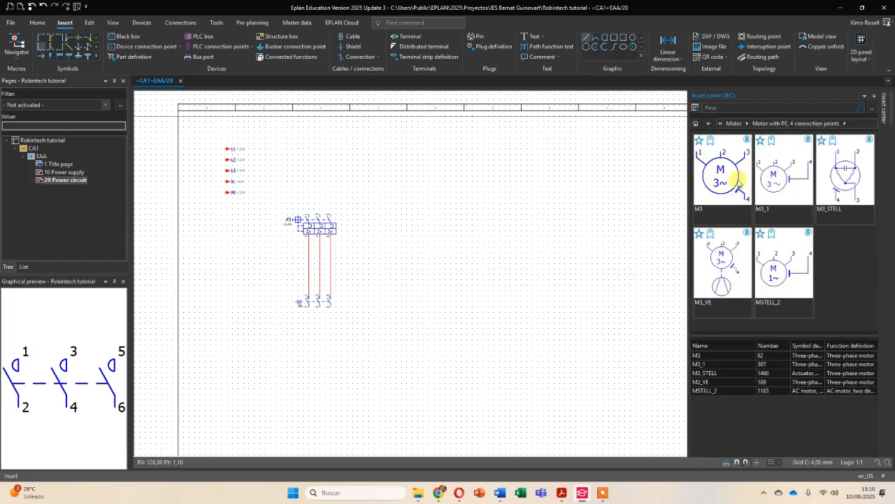
click(791, 209)
double_click(776, 175)
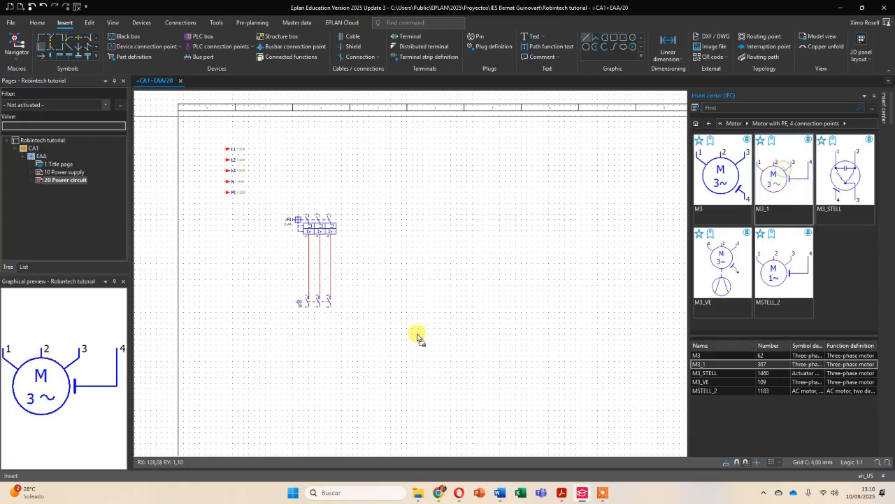
click(308, 428)
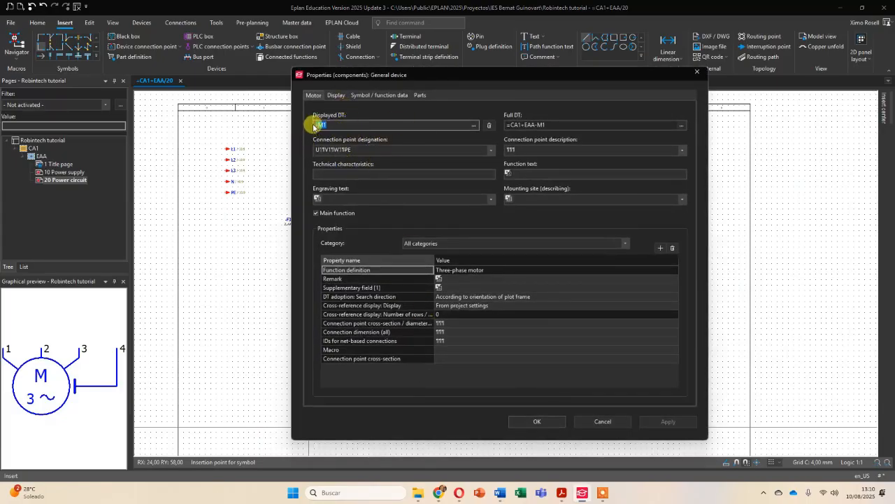
- Give motor -M1 the technical characteristics 760W and the function text Motor 1, and finish inserting this symbol
click(345, 174)
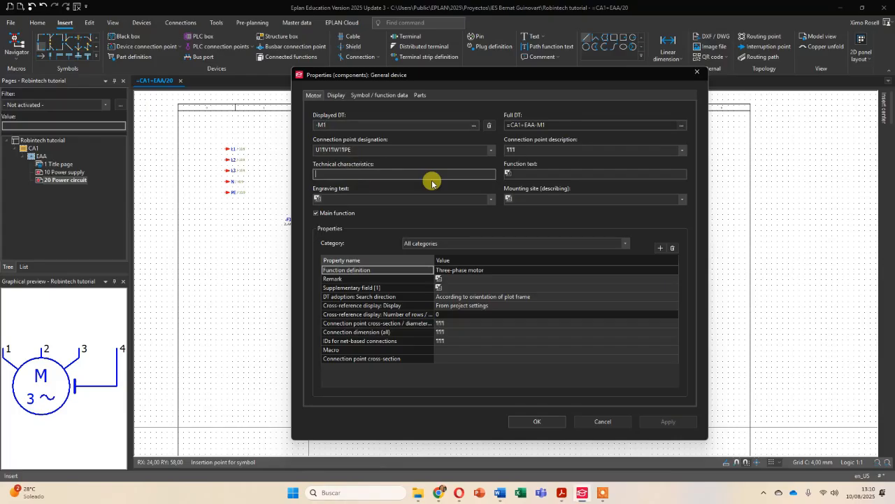
text(760W)
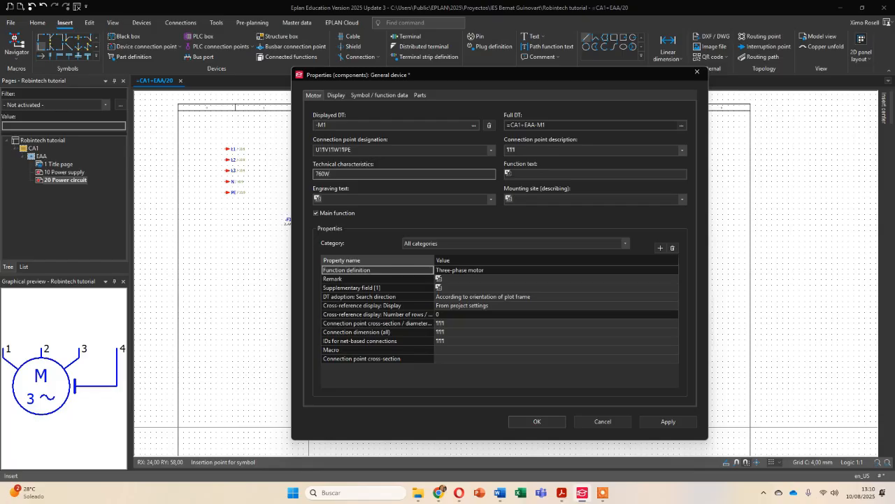
click(514, 174)
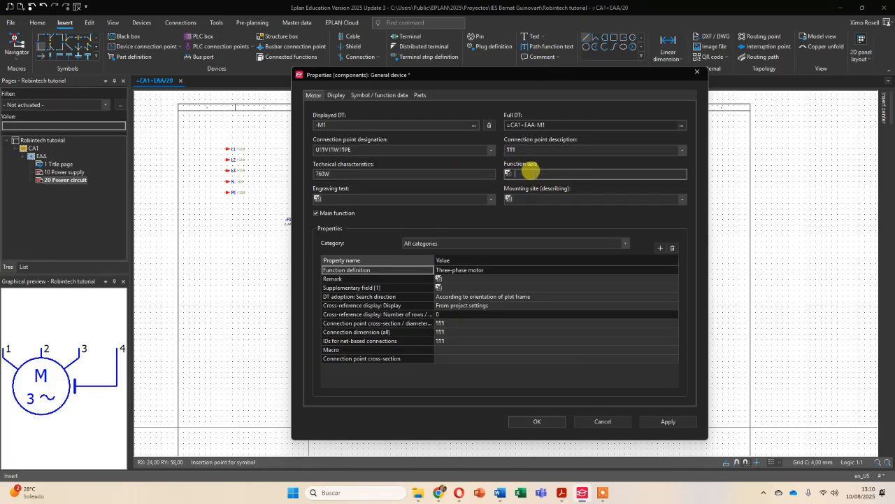
text(Motor 1)
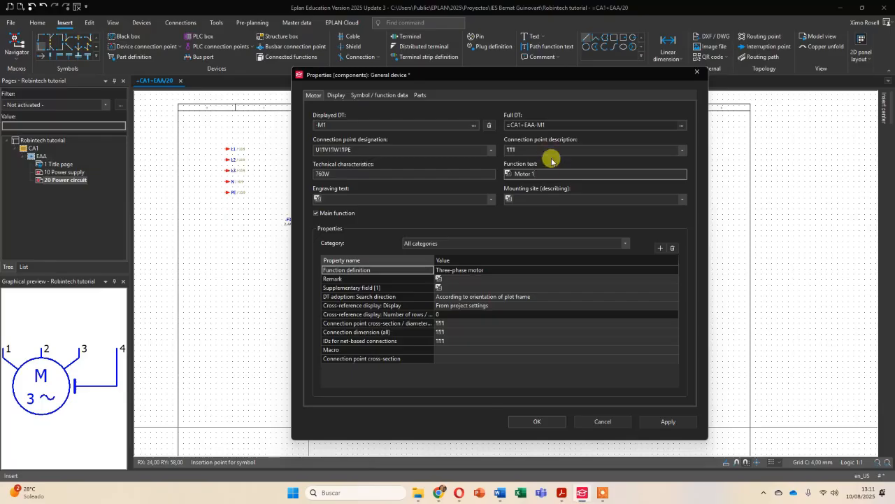
click(532, 421)
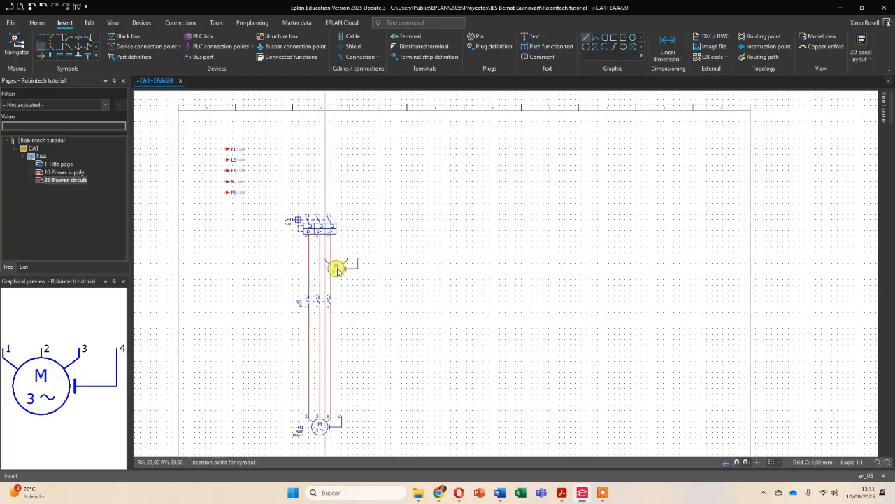
scroll(294, 210, up, 2)
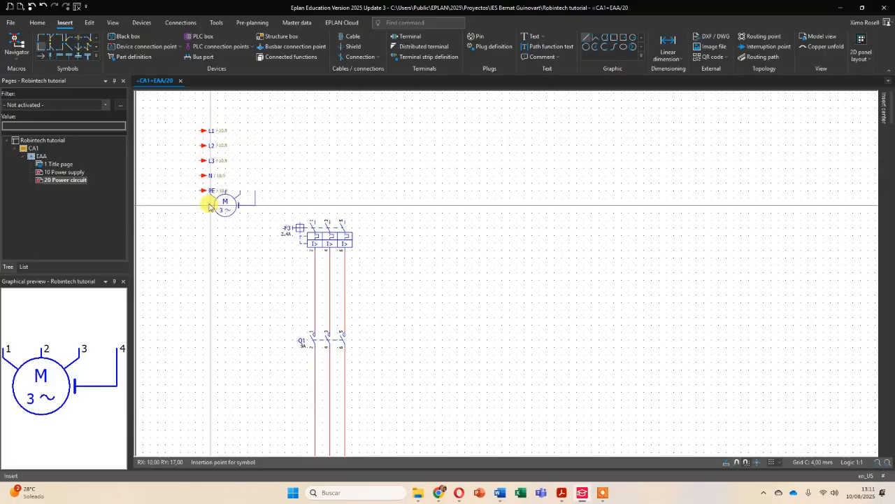
key(Escape)
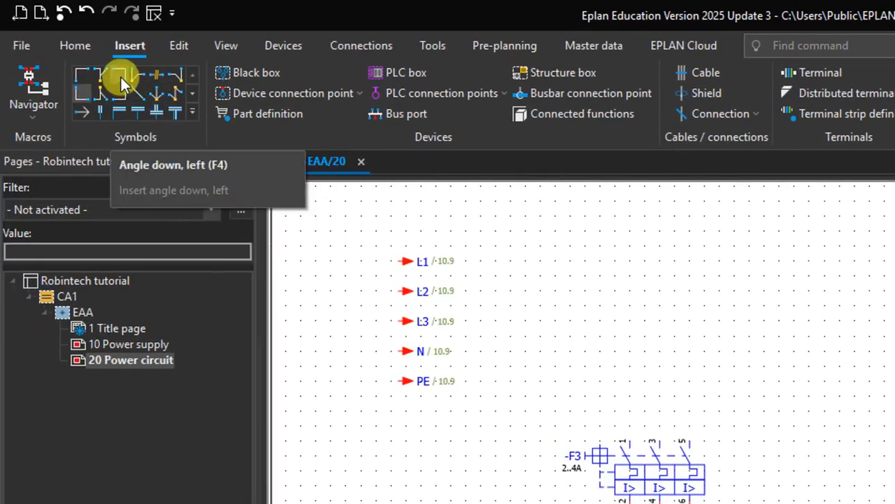
- Connect L1, L2 and L3 to the three poles of -F3, and PE to the motor's PE connection, using down-left angles
click(121, 77)
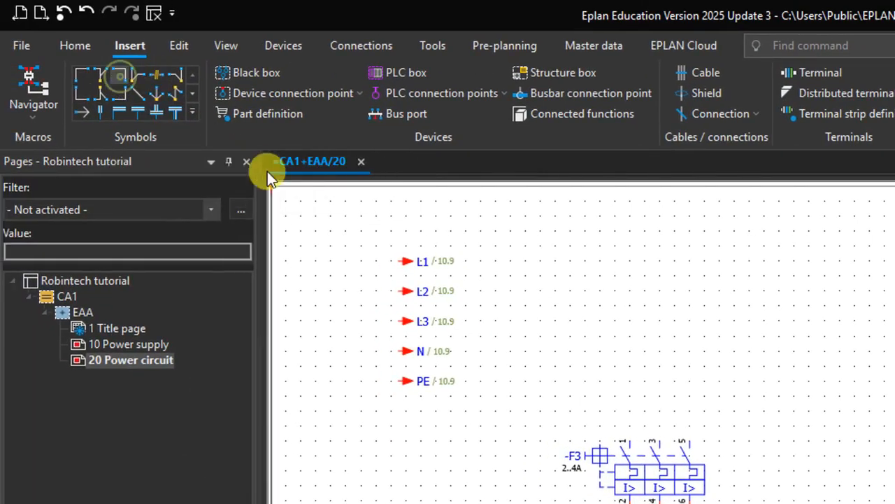
click(629, 264)
drag(684, 307, 685, 319)
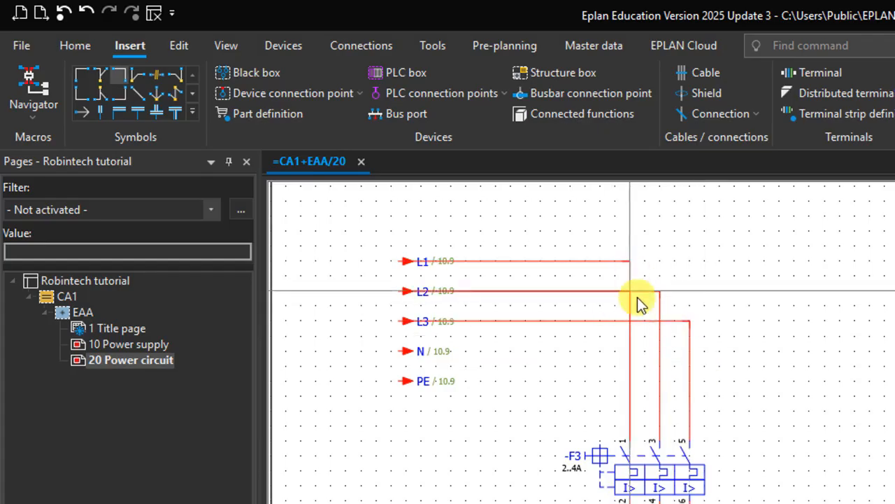
scroll(760, 395, down, 2)
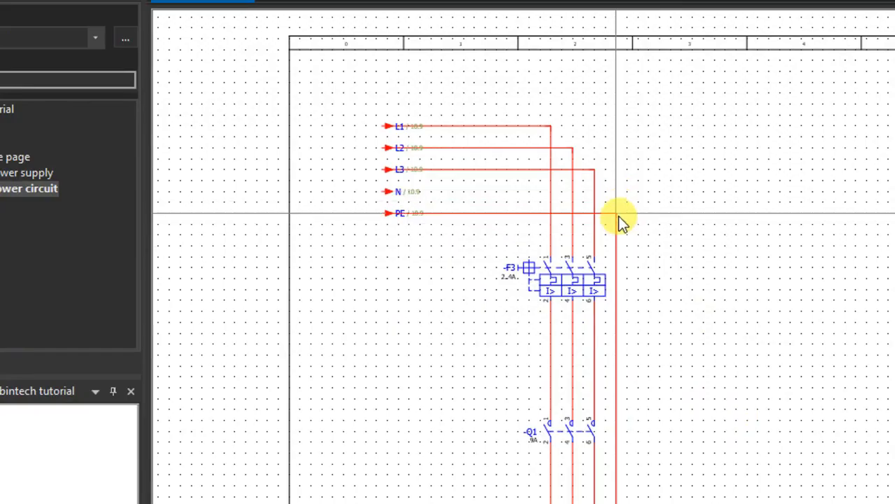
click(619, 215)
- Find the IEC terminals with saddle jumper and 2 connection points, and mark symbol X2_2 as a favorite
scroll(702, 254, down, 2)
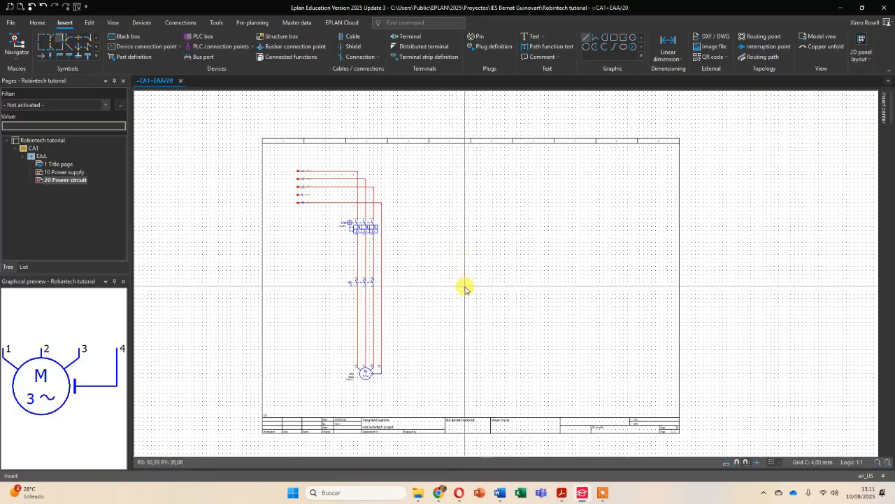
middle_drag(466, 287, 380, 252)
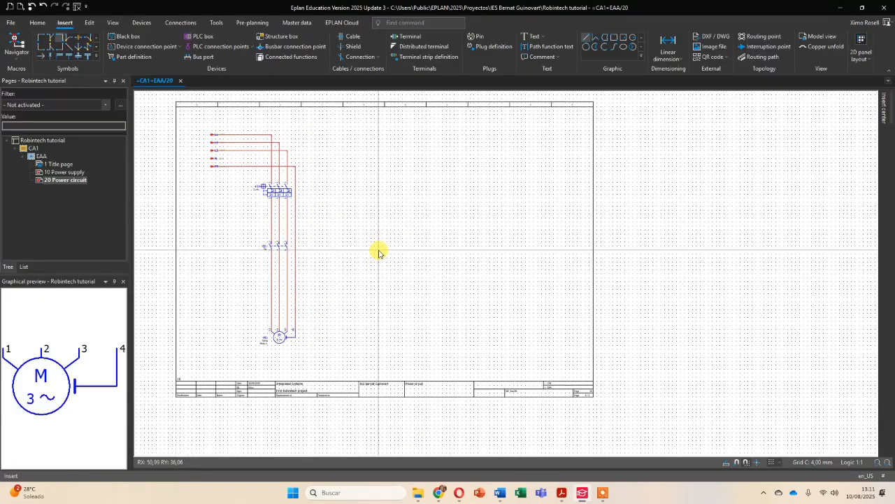
scroll(280, 325, up, 3)
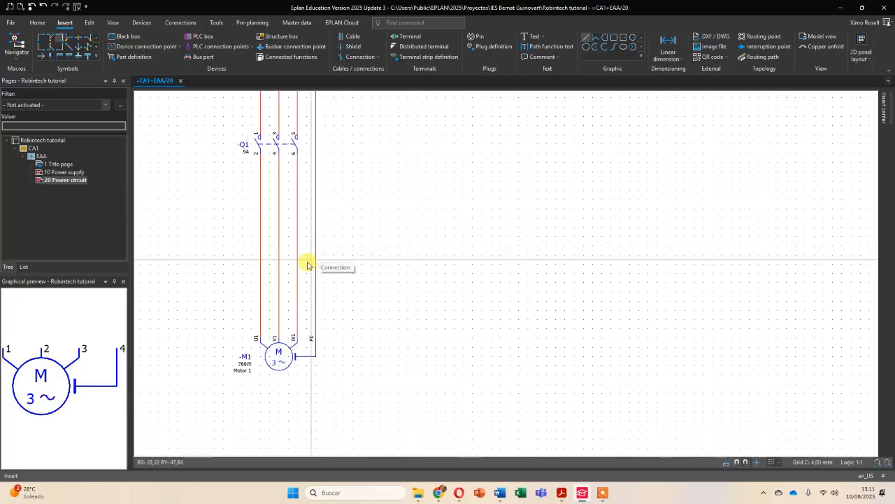
click(883, 106)
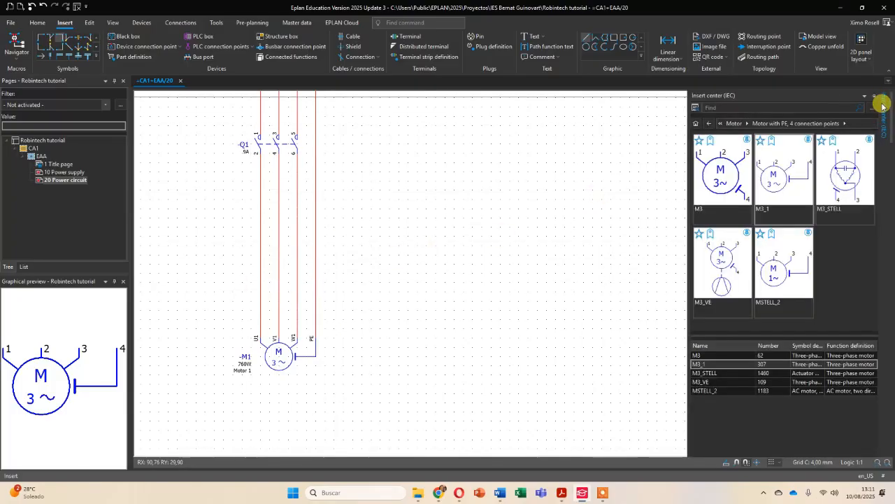
click(696, 124)
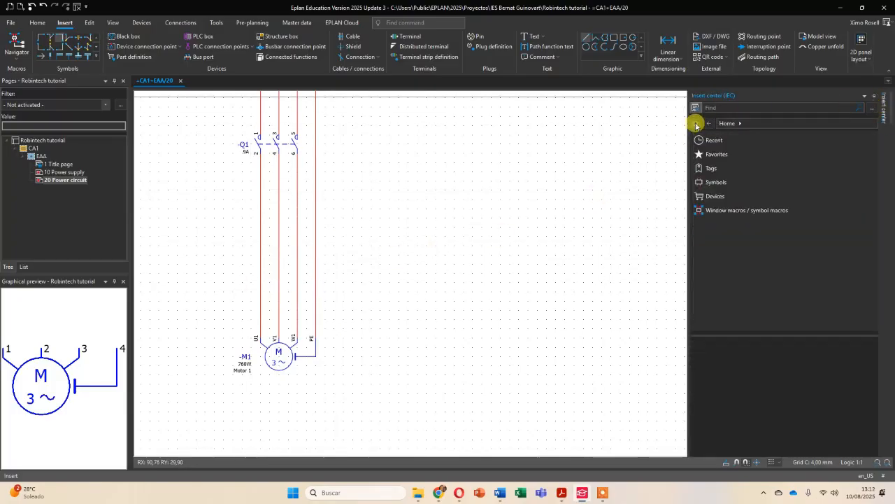
click(727, 188)
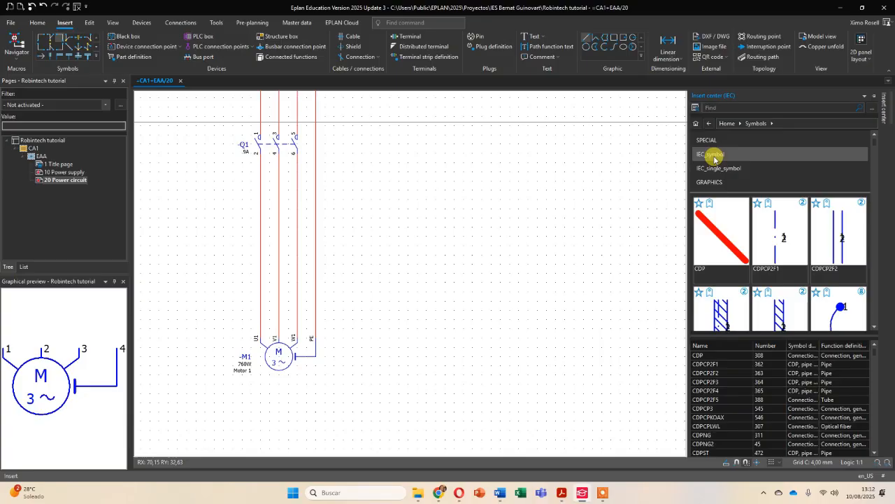
click(715, 159)
click(714, 143)
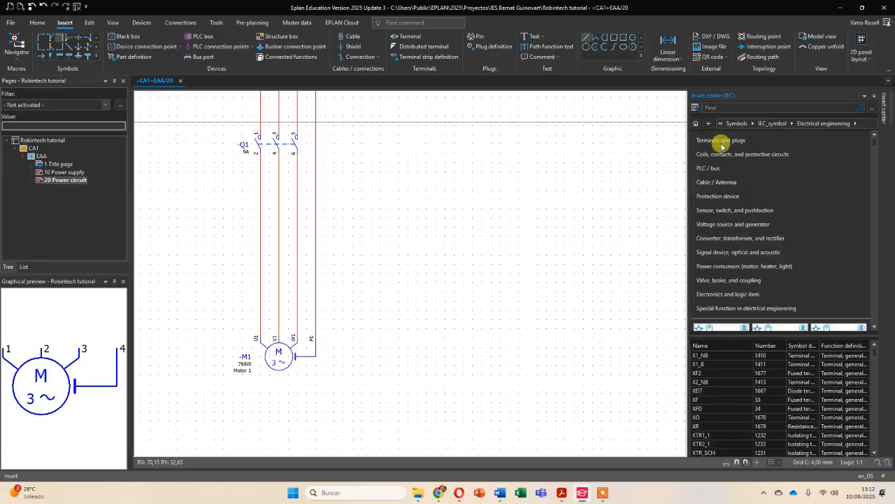
click(728, 142)
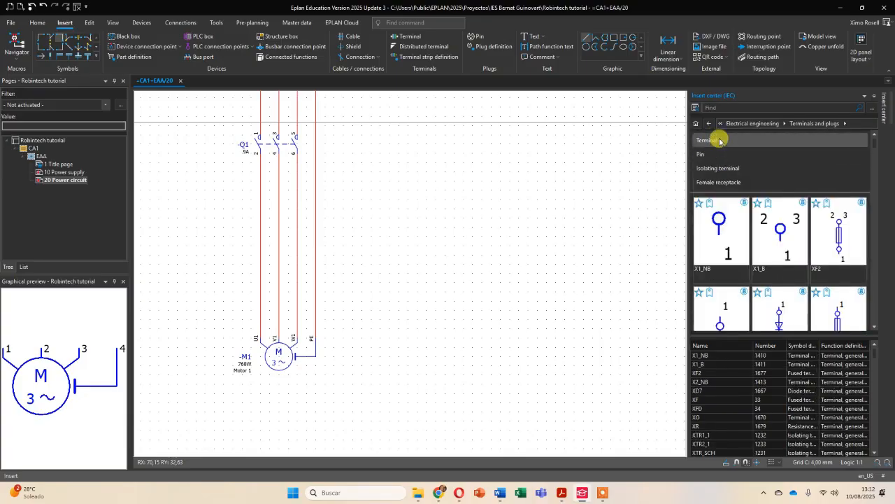
click(719, 141)
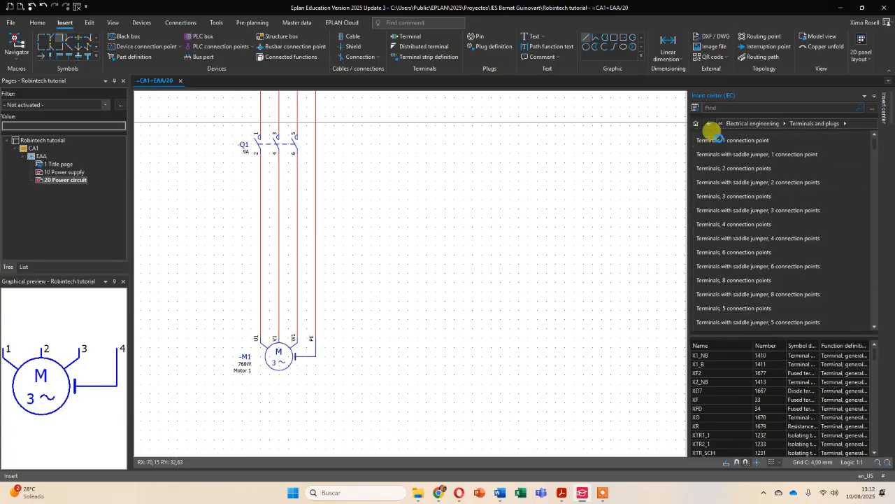
click(730, 183)
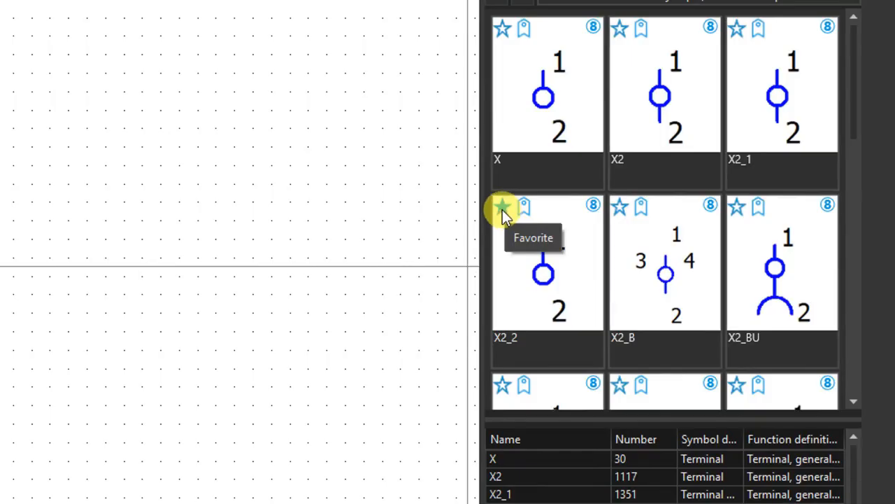
click(502, 208)
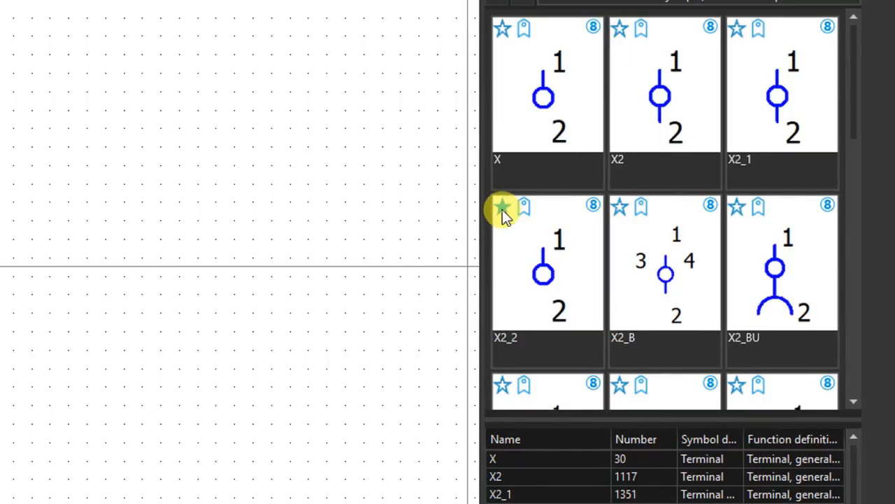
- Place X2_2 terminals across the three phase conductors and the PE conductor between -Q1 and motor -M1
click(547, 277)
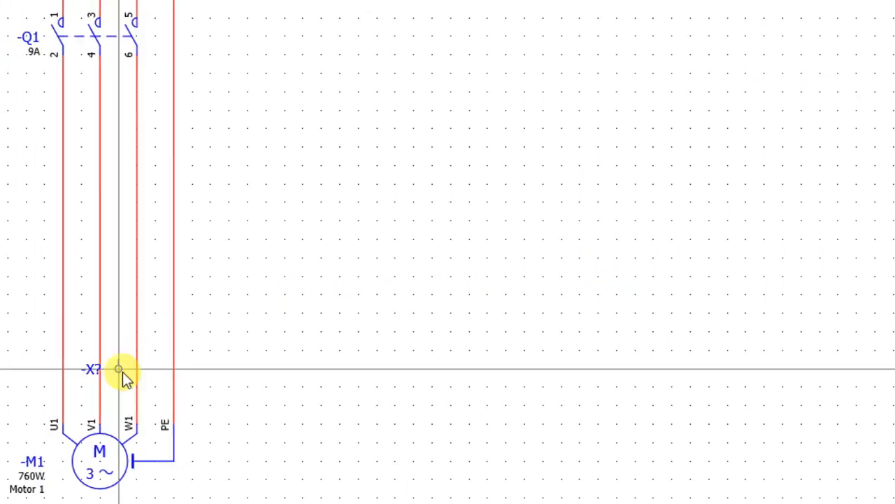
scroll(69, 338, up, 2)
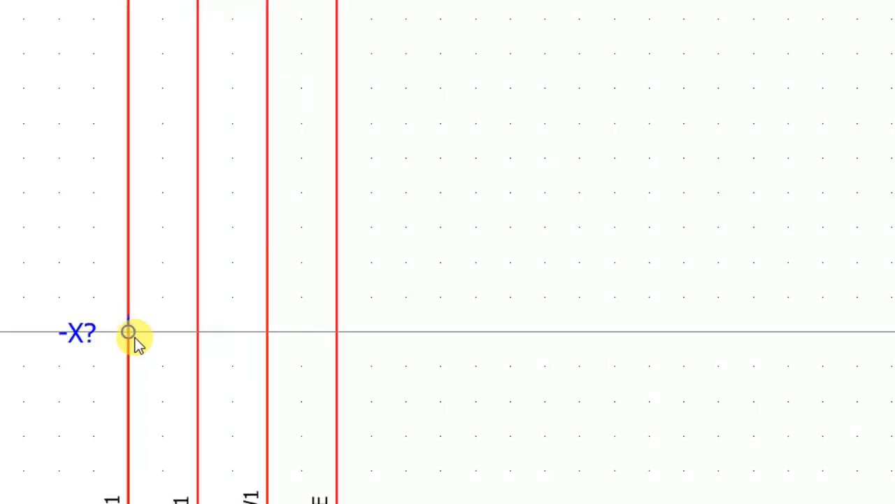
scroll(135, 338, up, 3)
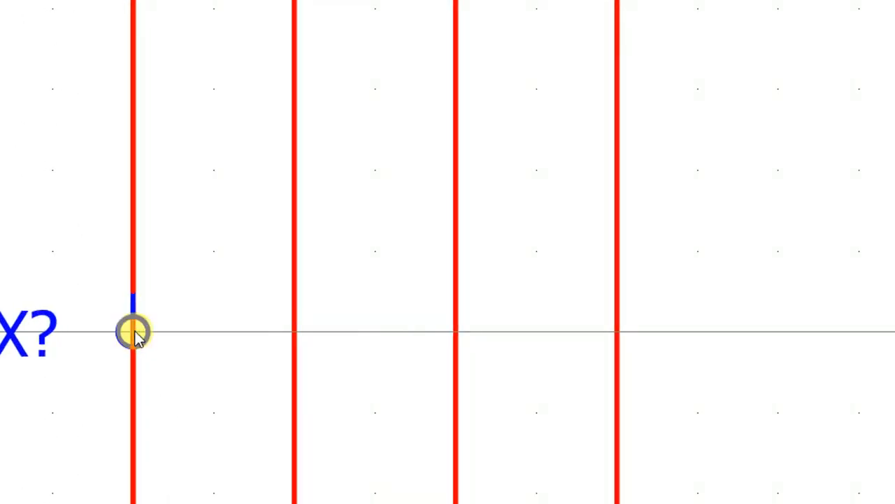
click(133, 332)
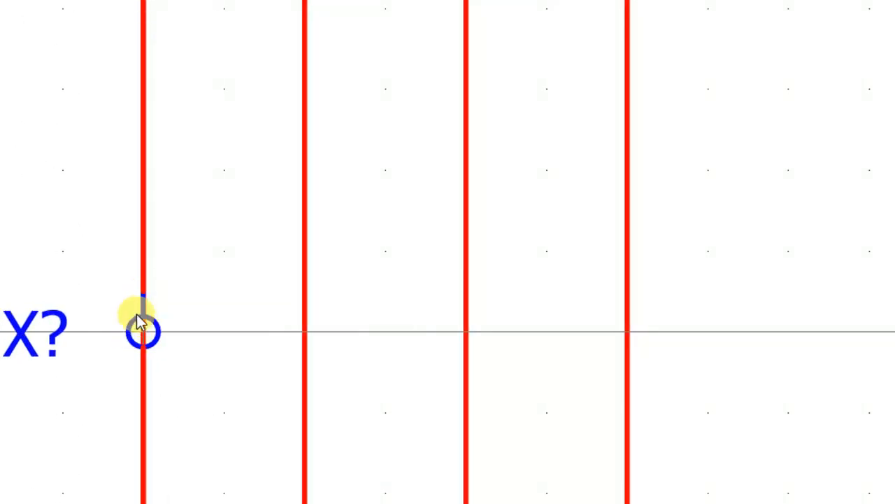
scroll(146, 334, down, 2)
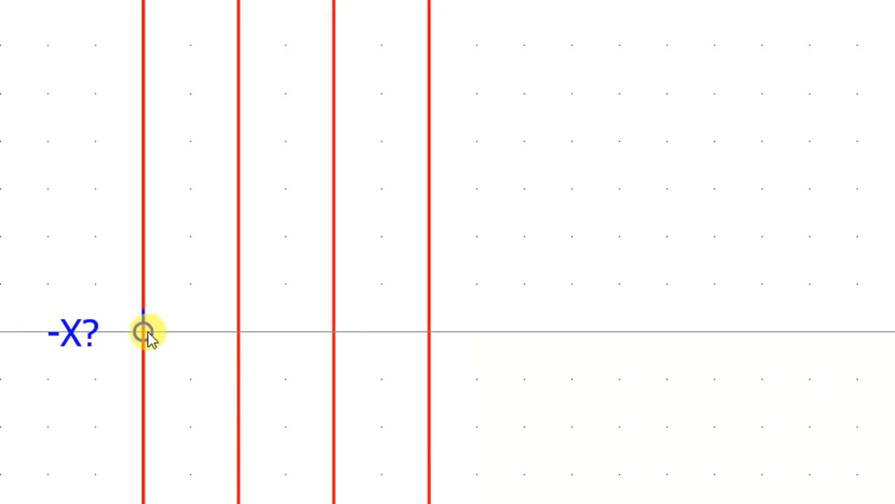
click(143, 333)
drag(259, 336, 419, 334)
click(422, 355)
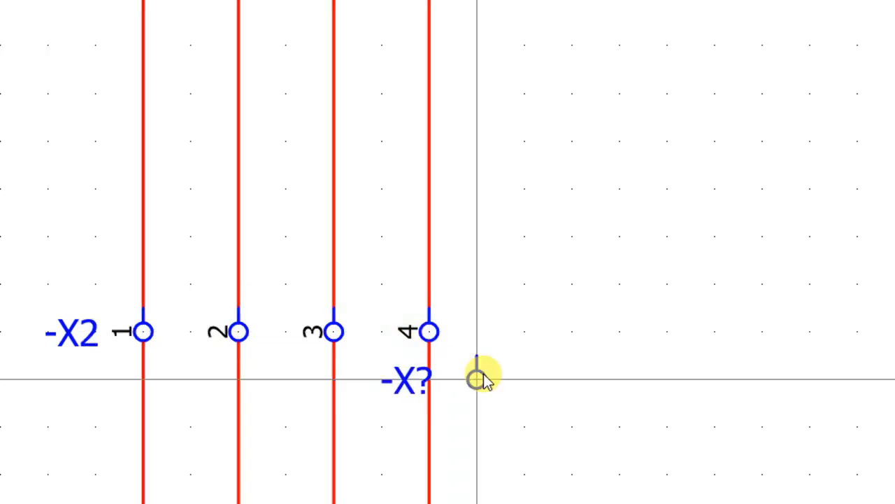
key(Escape)
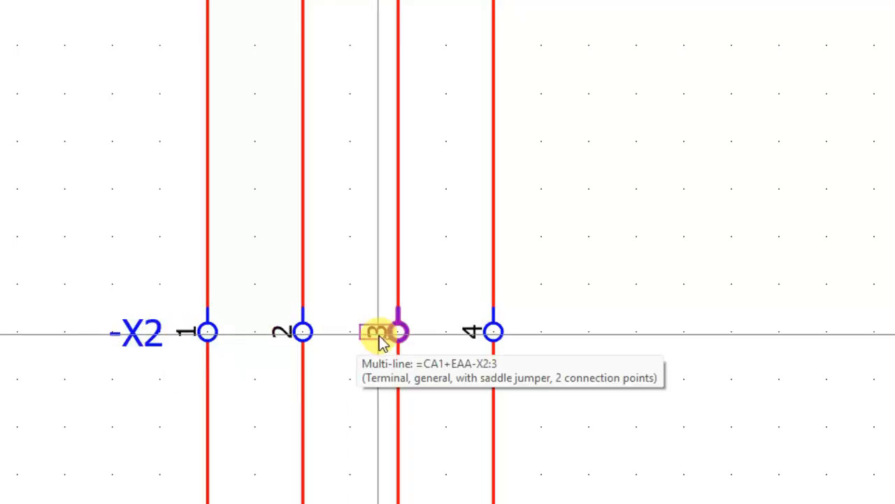
scroll(516, 324, down, 1)
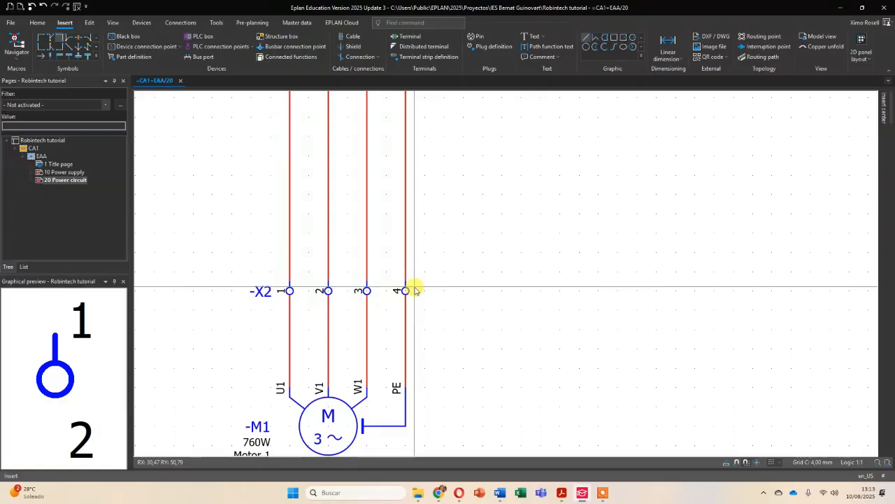
- Review the lower part of the motor circuit and show the favorite symbols in the insert center
scroll(569, 290, down, 4)
middle_drag(700, 226, 511, 282)
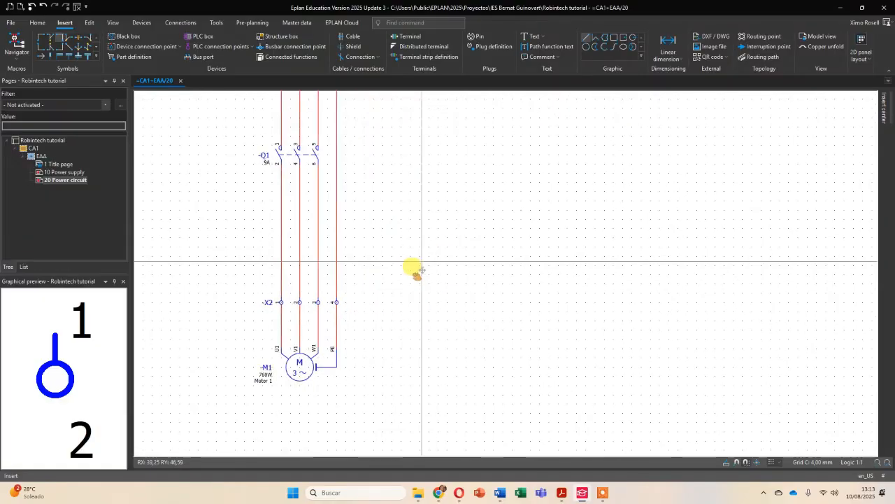
middle_drag(412, 266, 398, 291)
scroll(412, 286, down, 2)
middle_drag(404, 261, 398, 303)
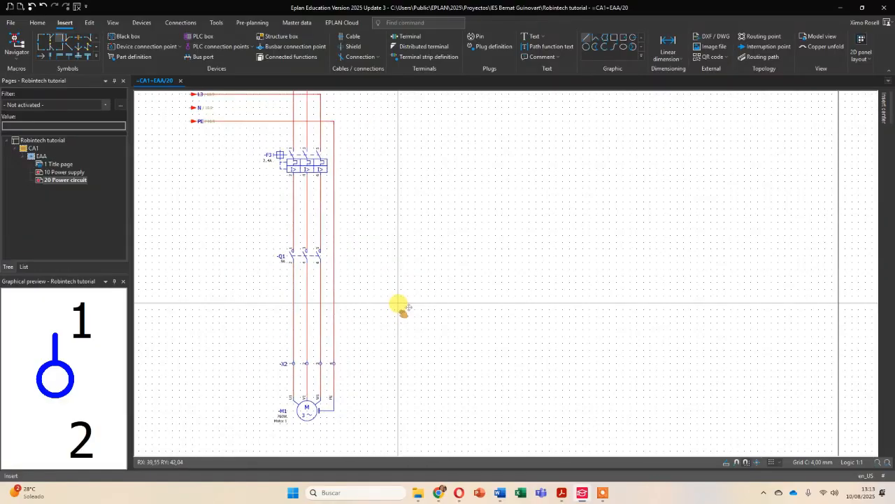
scroll(298, 369, up, 3)
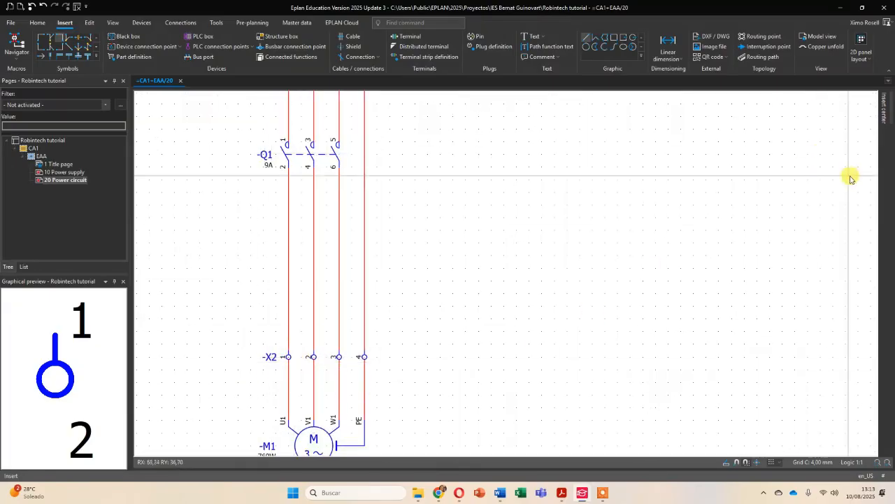
mouse_move(882, 108)
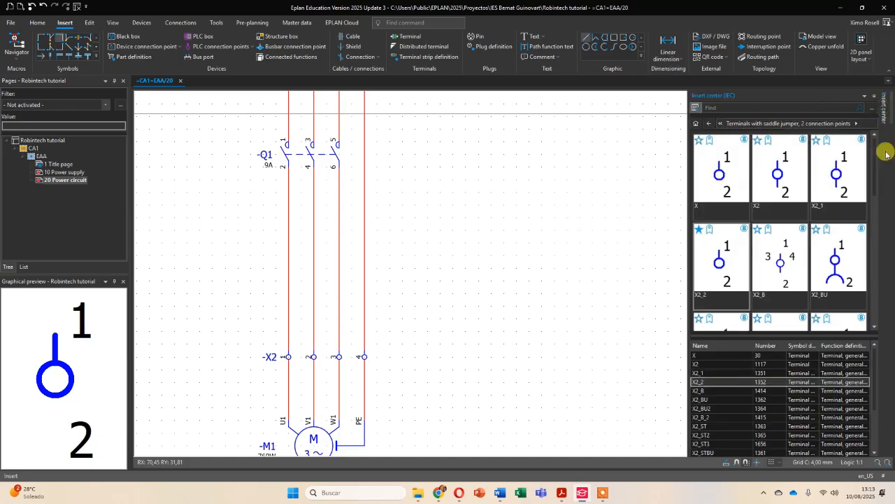
click(696, 124)
click(719, 155)
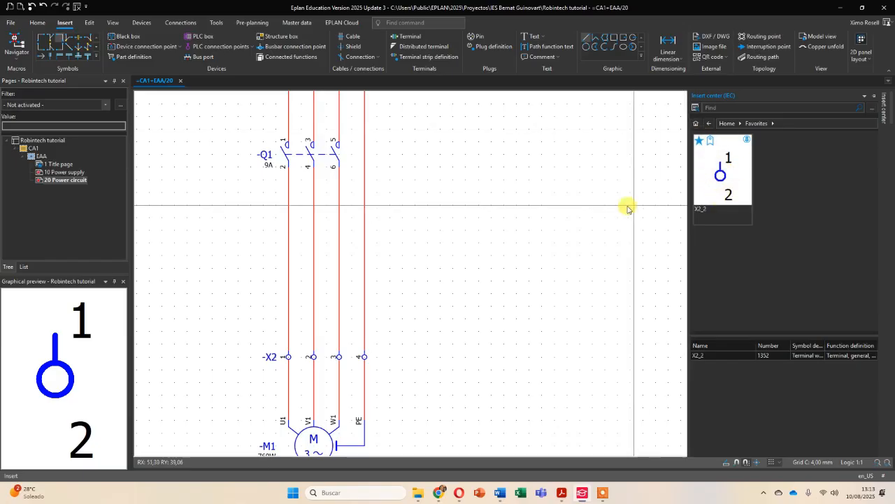
- Examine how the labels of the incoming interruption points L1 to PE sit relative to their connection lines
scroll(536, 205, down, 4)
scroll(470, 196, down, 1)
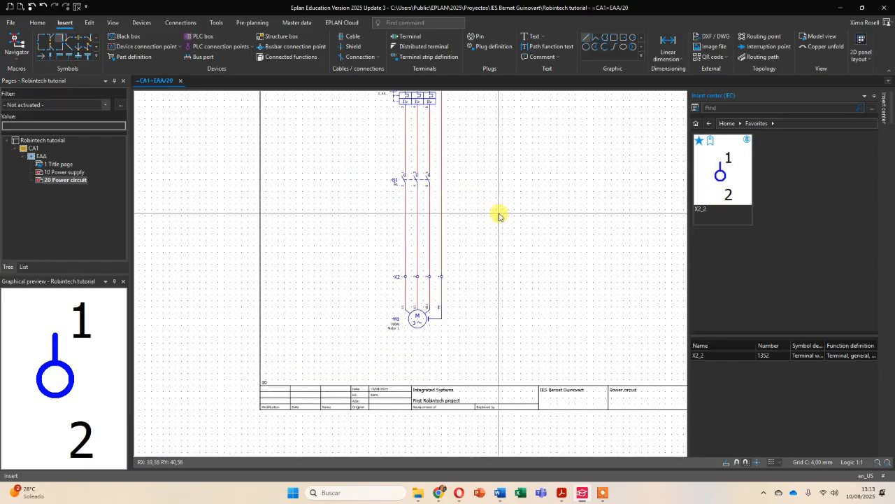
middle_drag(513, 165, 445, 256)
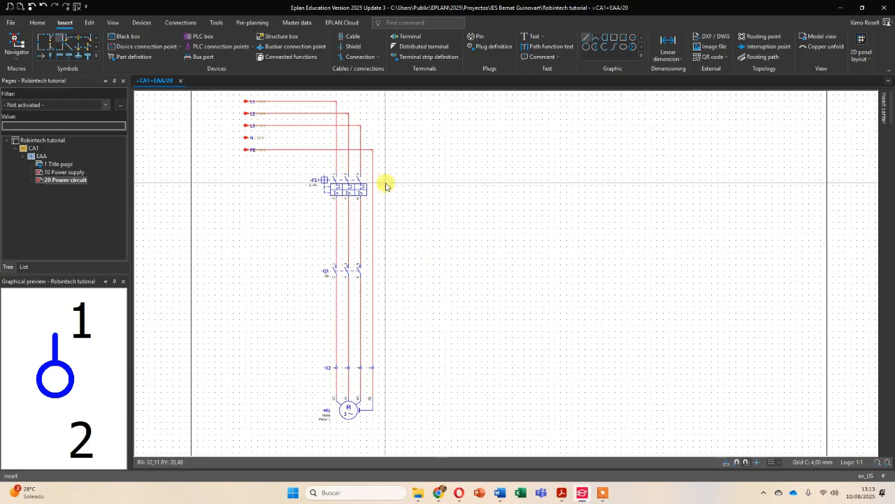
middle_drag(384, 182, 479, 262)
scroll(353, 195, up, 2)
scroll(356, 200, up, 1)
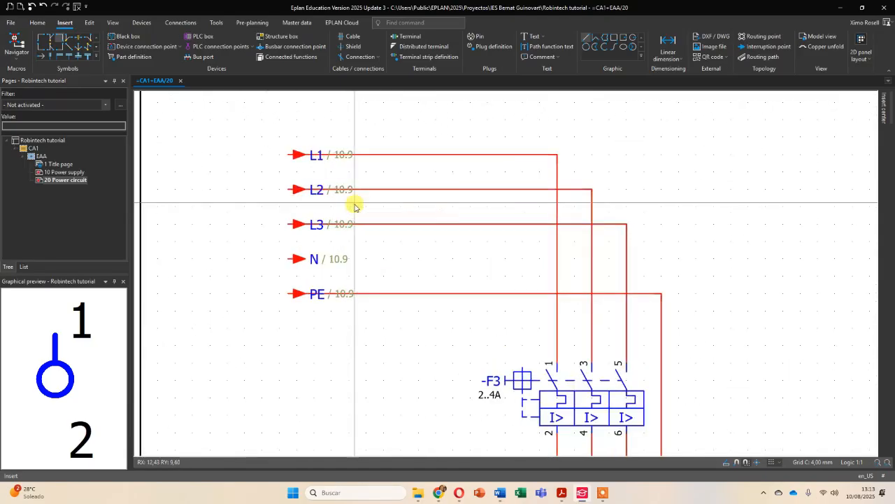
click(301, 154)
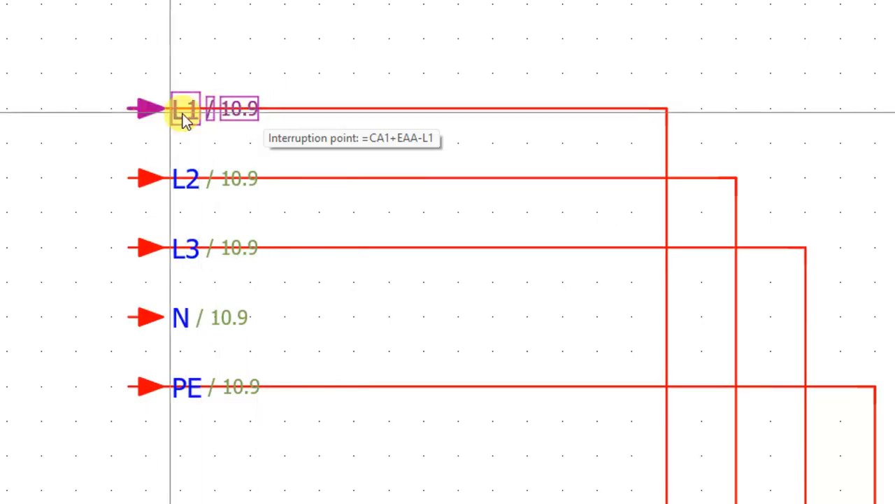
scroll(276, 134, down, 1)
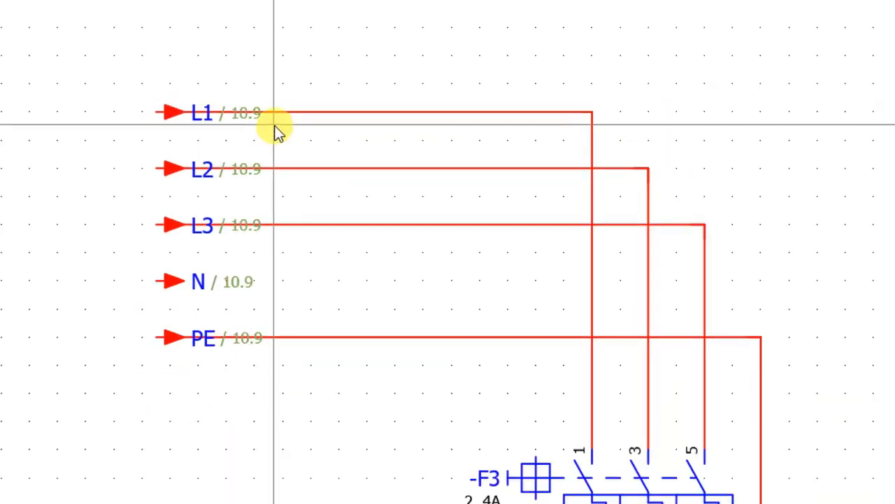
scroll(280, 139, down, 1)
middle_drag(282, 141, 335, 163)
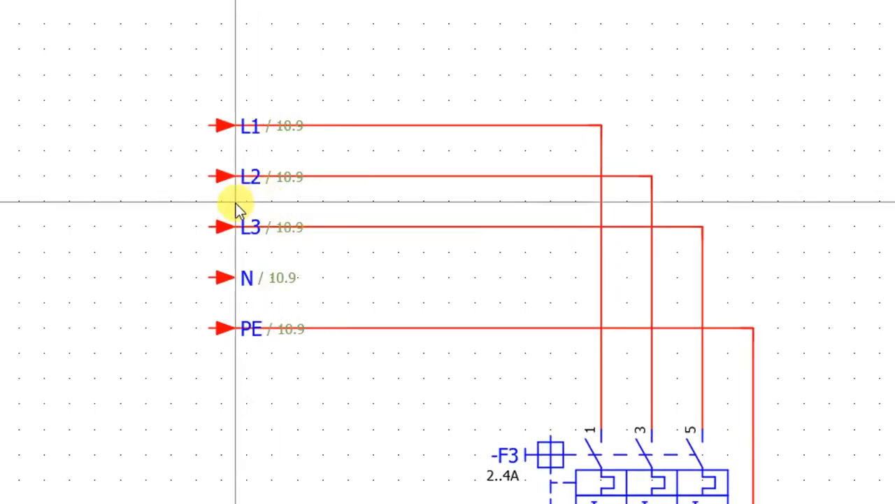
- Select the interruption points L1, L2, L3, N and PE together and show the symbol data in their properties
drag(160, 82, 306, 373)
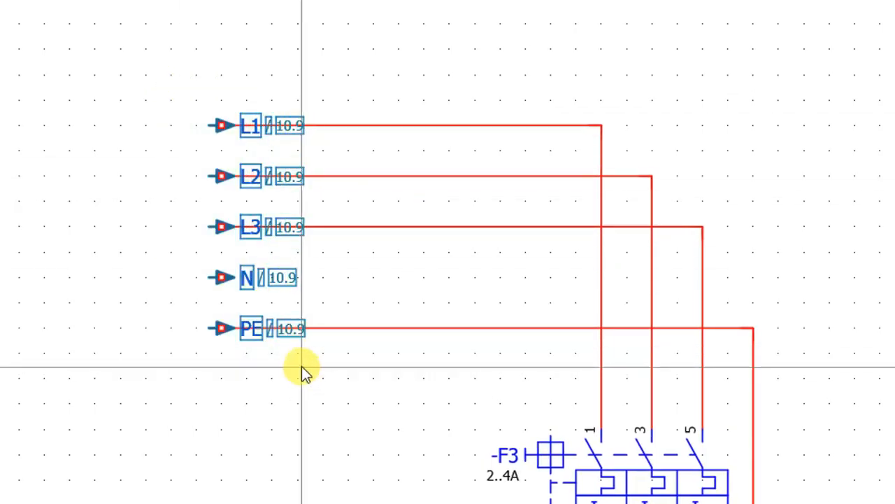
right_click(217, 125)
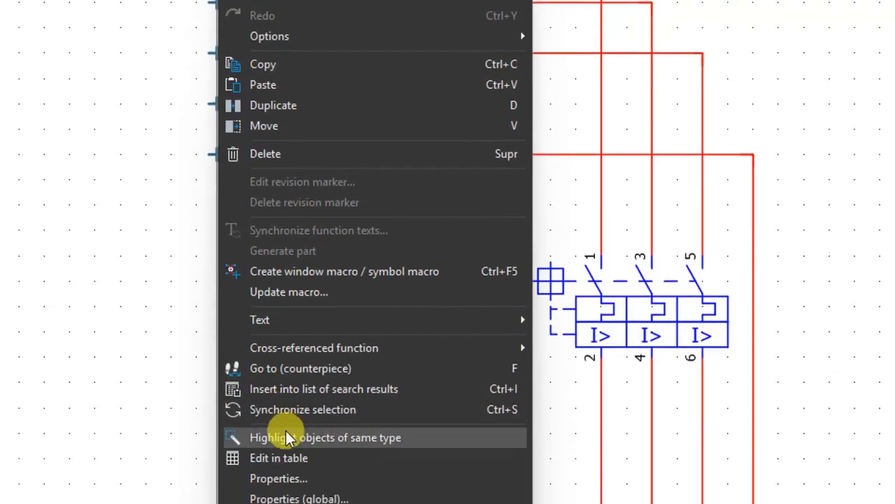
click(294, 478)
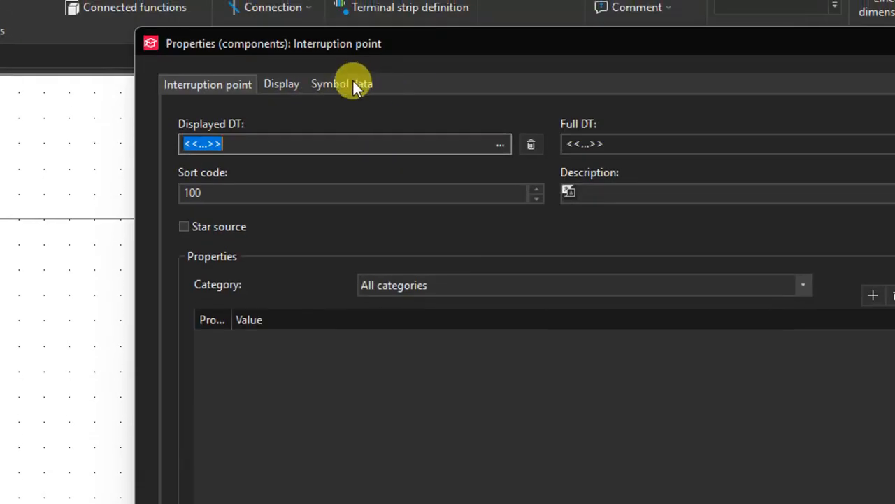
click(353, 83)
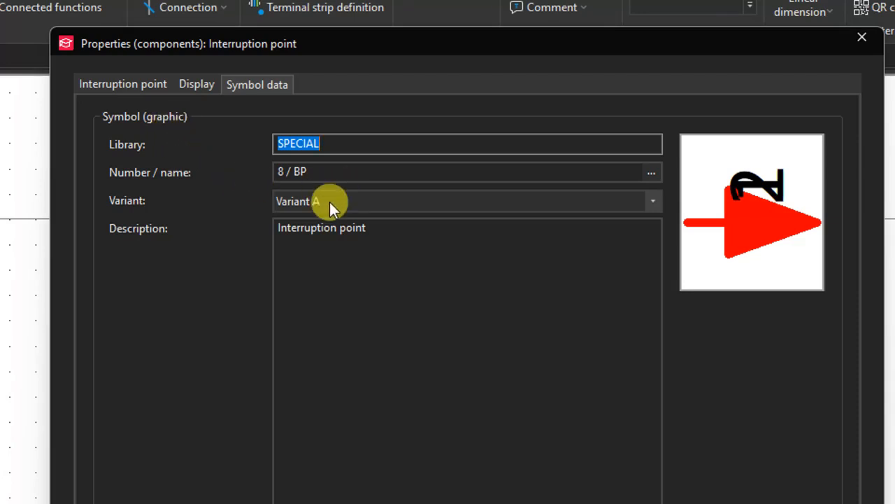
- Try symbol variants B, C and D for the selected interruption points
click(652, 208)
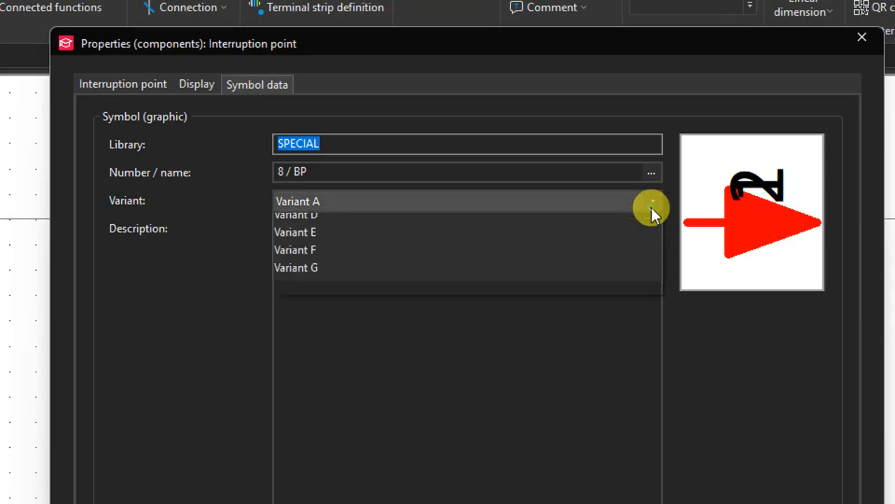
click(518, 236)
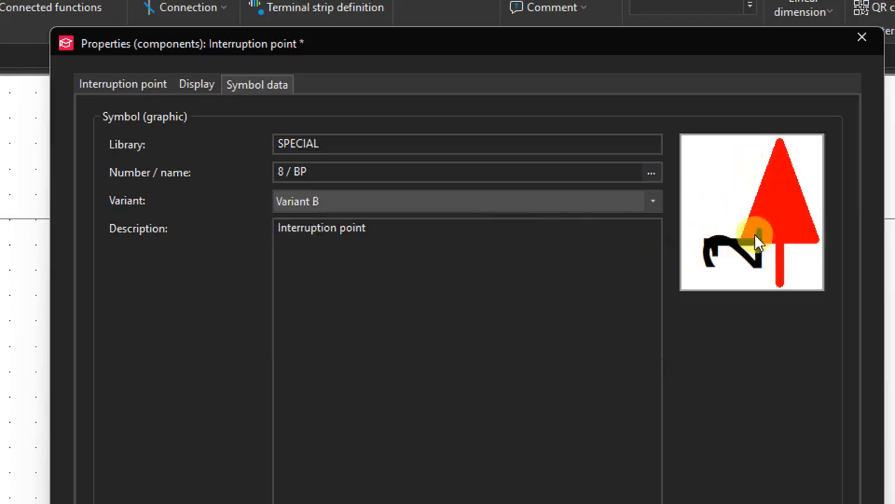
click(641, 206)
click(444, 262)
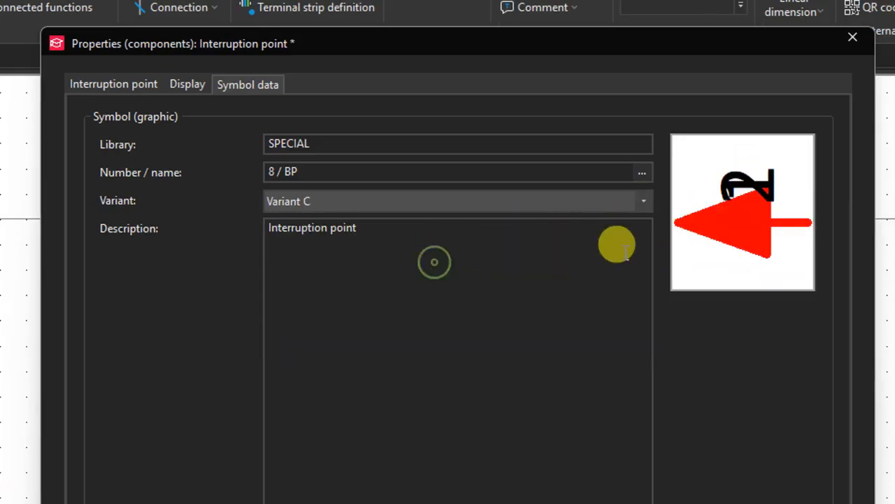
click(645, 209)
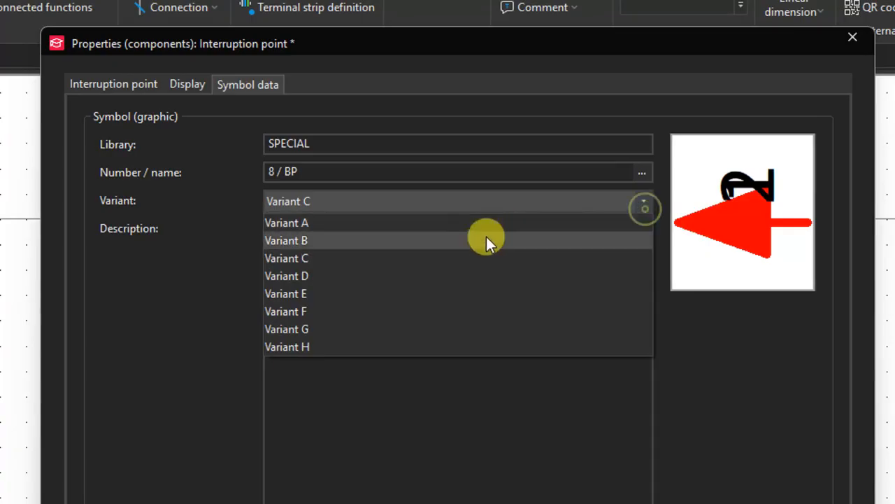
click(403, 280)
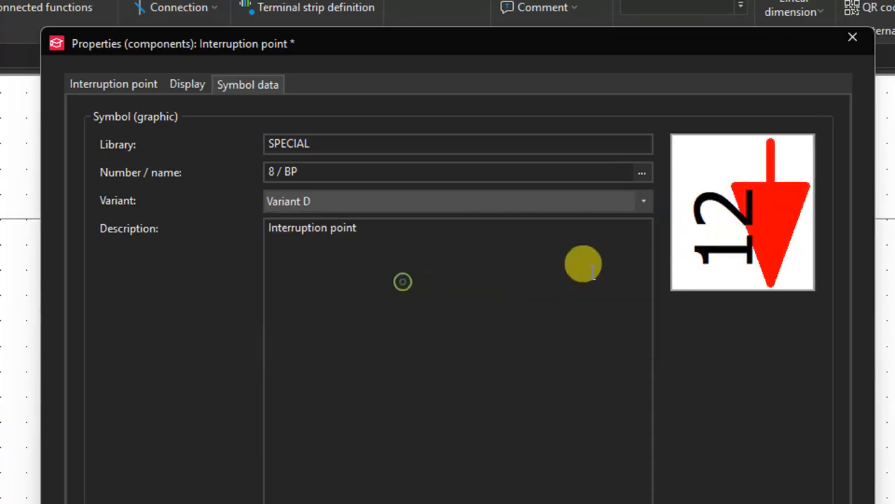
- Set the symbol variant of the five selected interruption points to Variant E and accept the properties
click(641, 208)
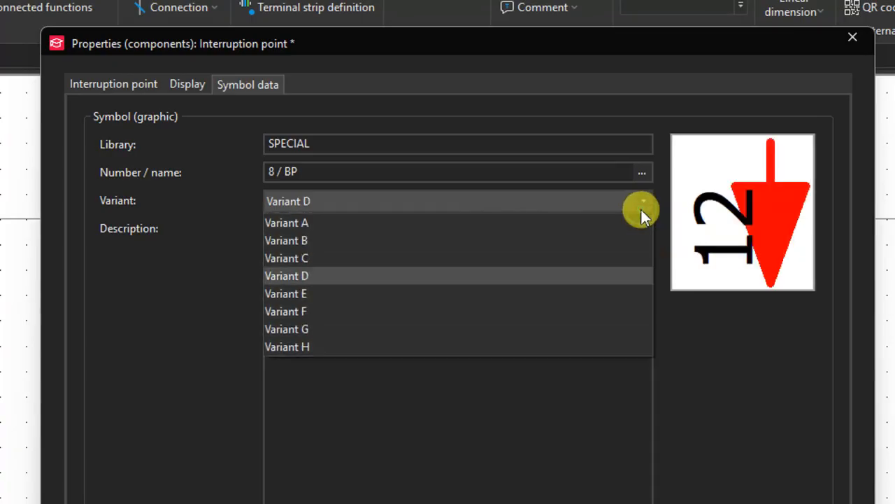
click(385, 294)
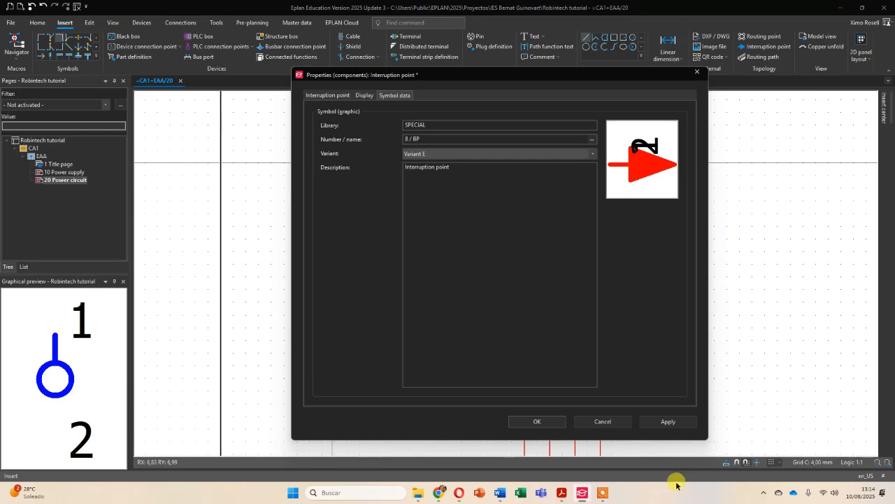
click(535, 421)
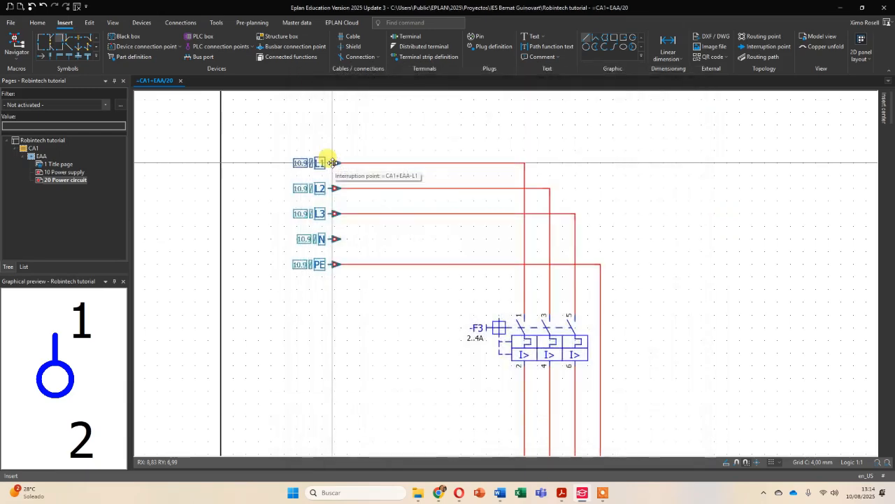
- Examine the interruption point labels, the whole motor power circuit and the title block entries of page 20
scroll(326, 160, up, 4)
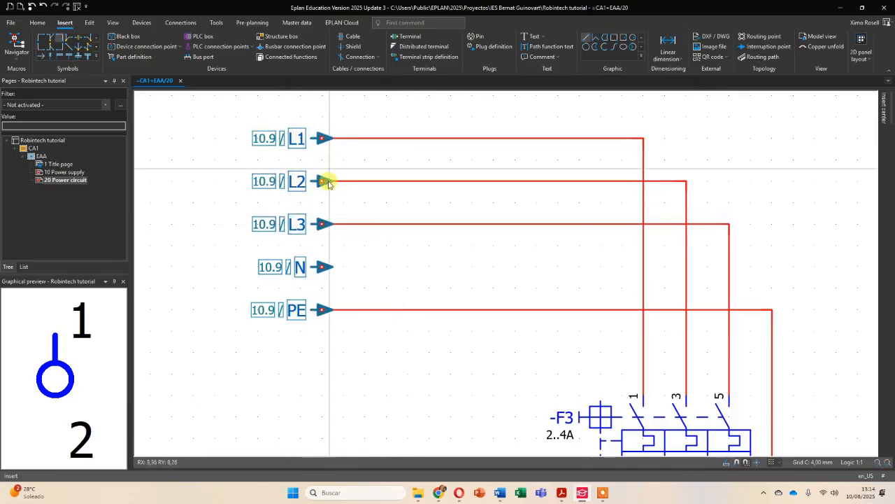
scroll(378, 192, down, 2)
scroll(385, 197, down, 2)
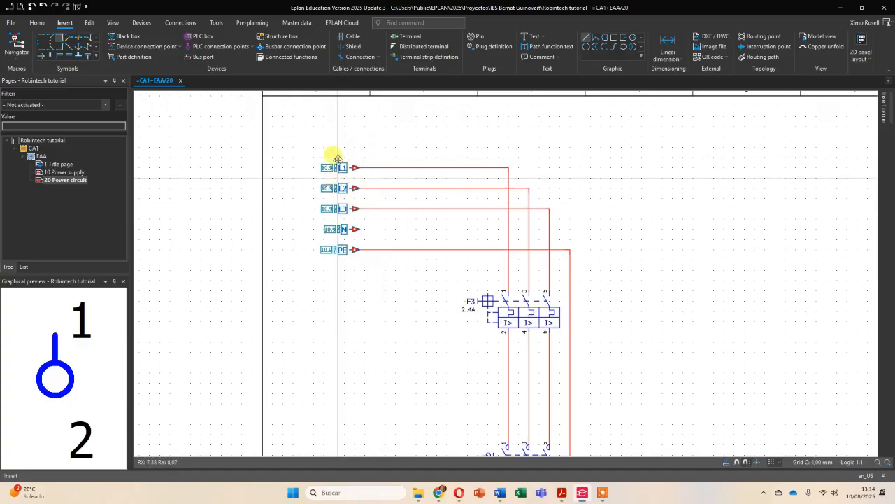
scroll(337, 165, up, 3)
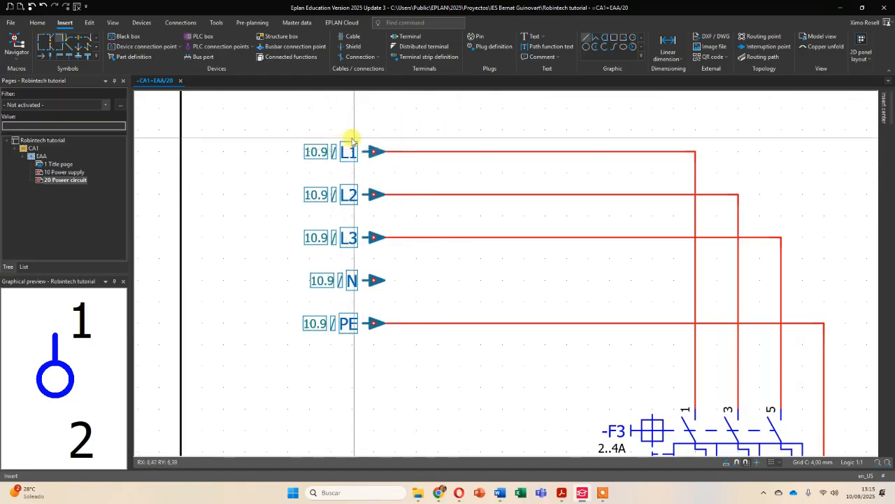
scroll(489, 180, down, 2)
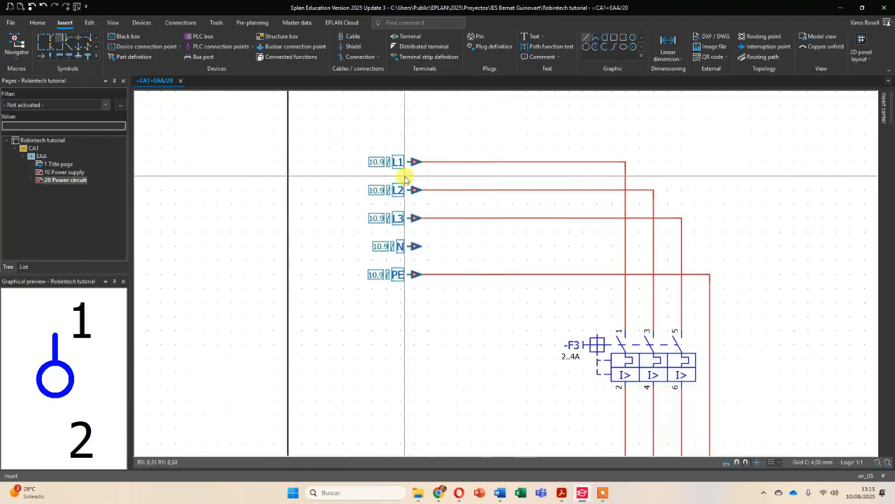
scroll(530, 221, down, 3)
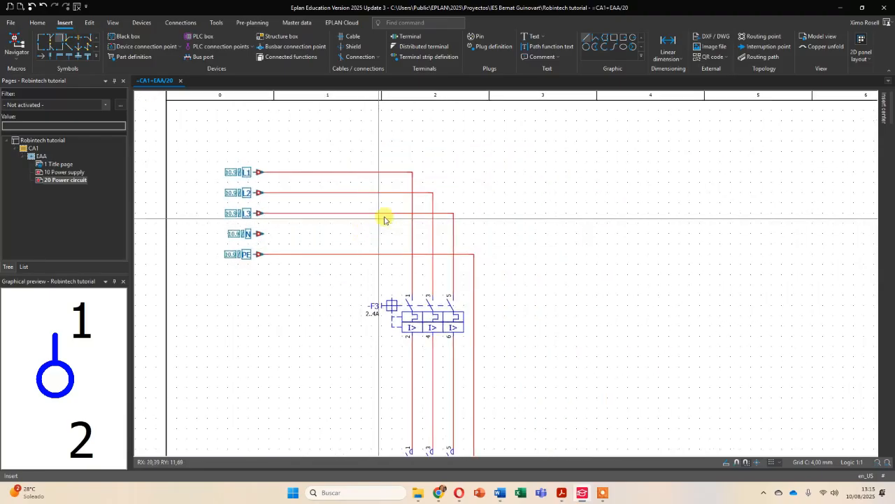
scroll(489, 273, down, 4)
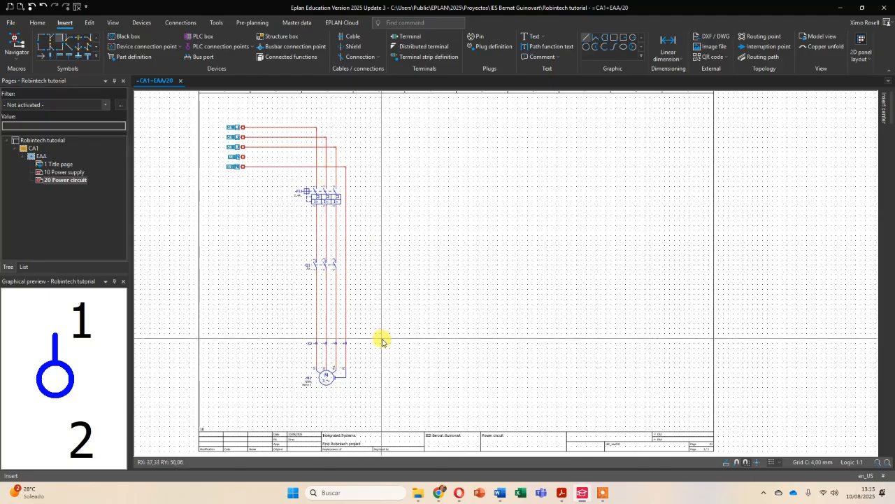
scroll(381, 340, up, 4)
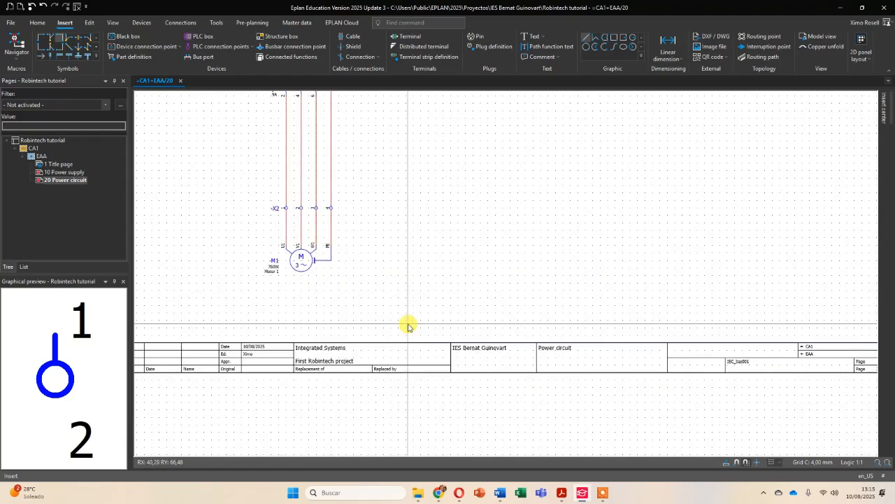
scroll(407, 326, up, 5)
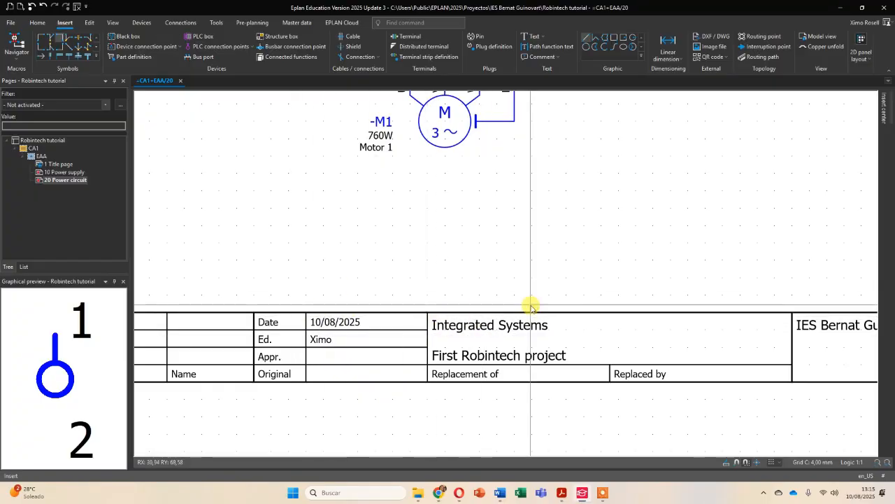
scroll(532, 315, down, 4)
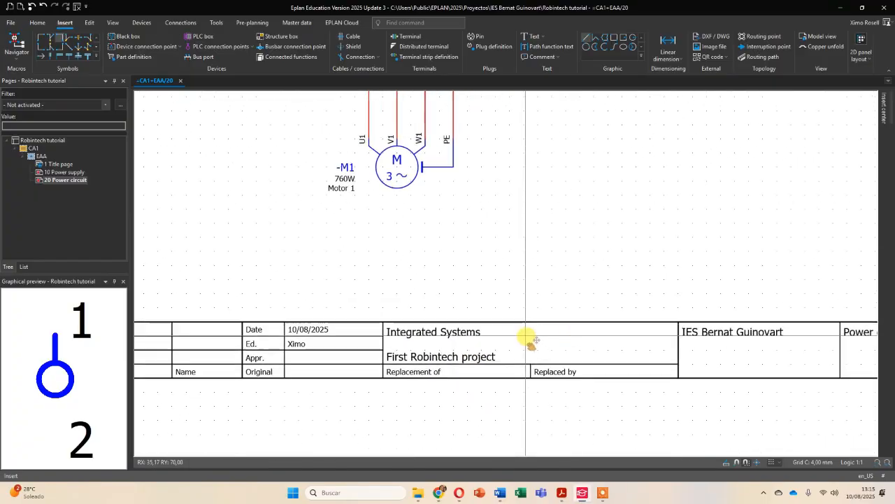
middle_drag(450, 342, 419, 338)
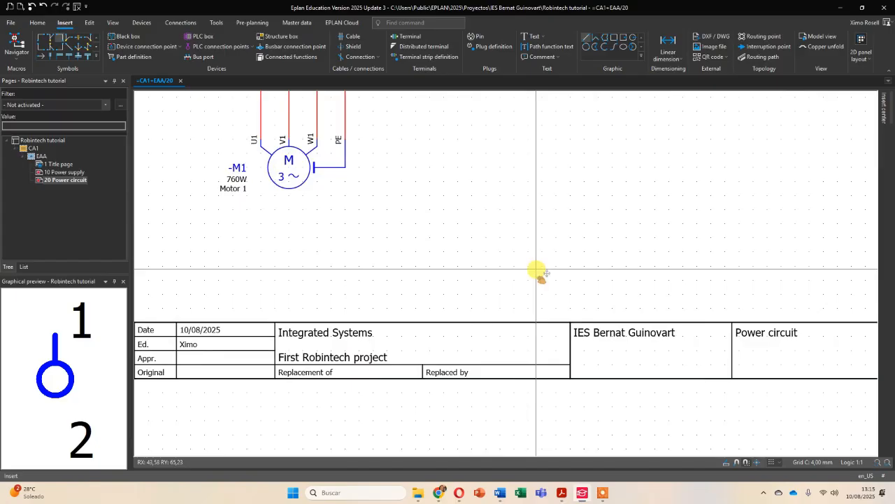
middle_drag(537, 269, 469, 268)
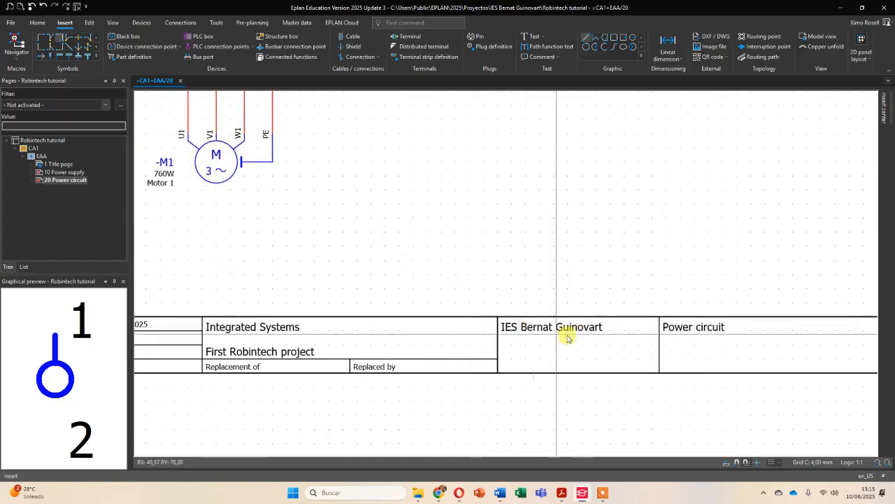
middle_drag(740, 353, 535, 324)
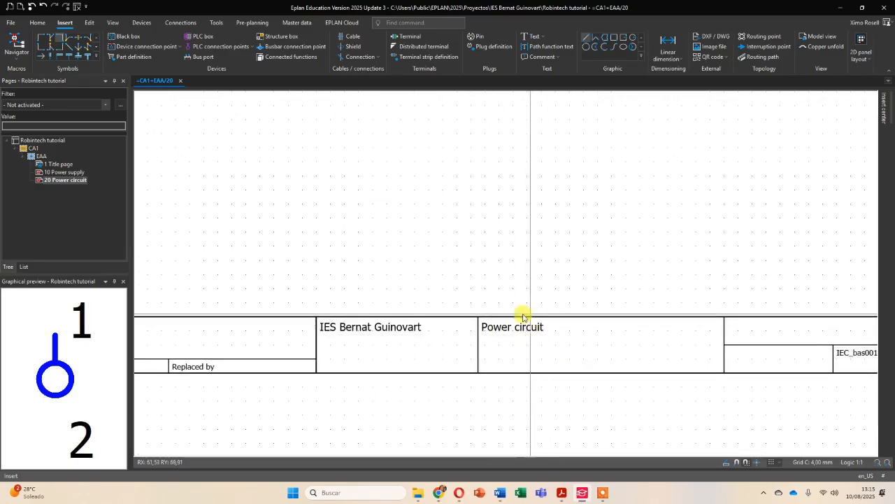
- Examine the title block of page 20 for its page number, page count and adjacent-page reference
middle_drag(716, 284, 451, 289)
middle_drag(624, 283, 622, 310)
scroll(480, 292, down, 4)
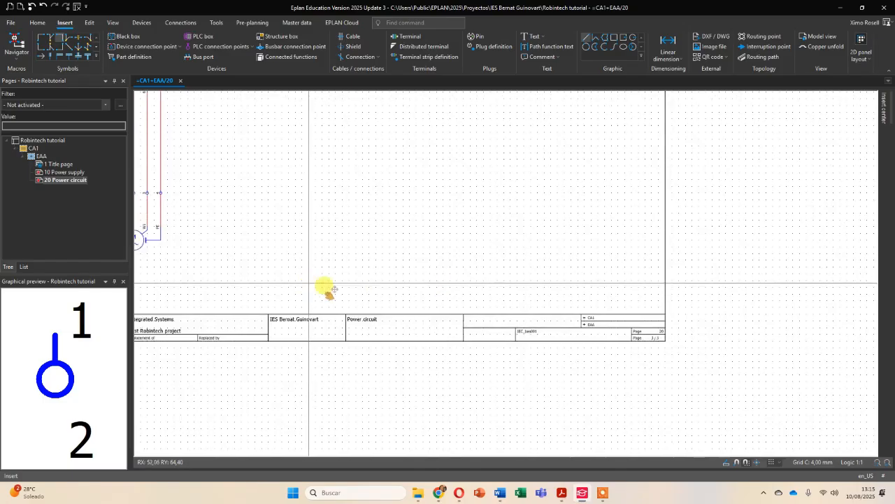
middle_drag(325, 286, 554, 307)
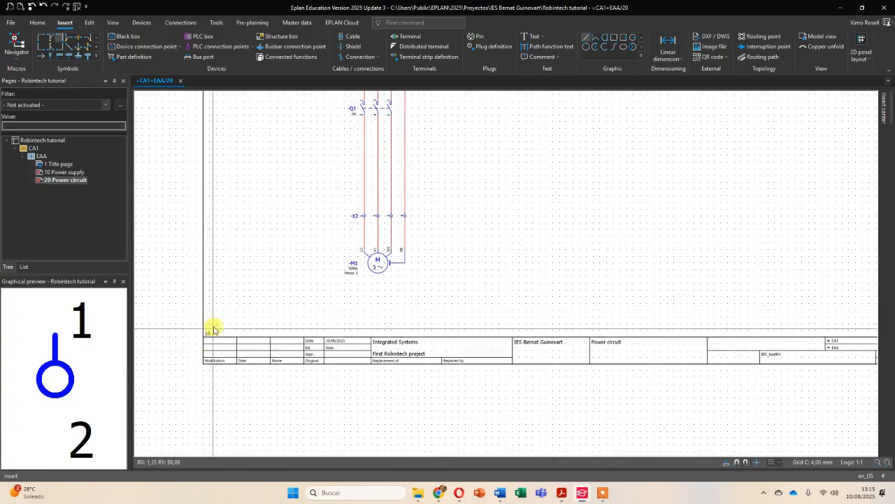
scroll(213, 328, up, 3)
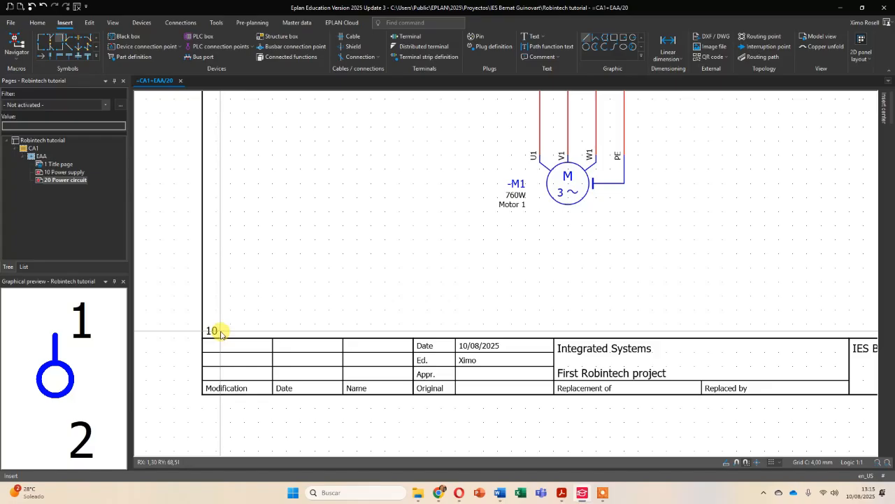
scroll(203, 333, up, 2)
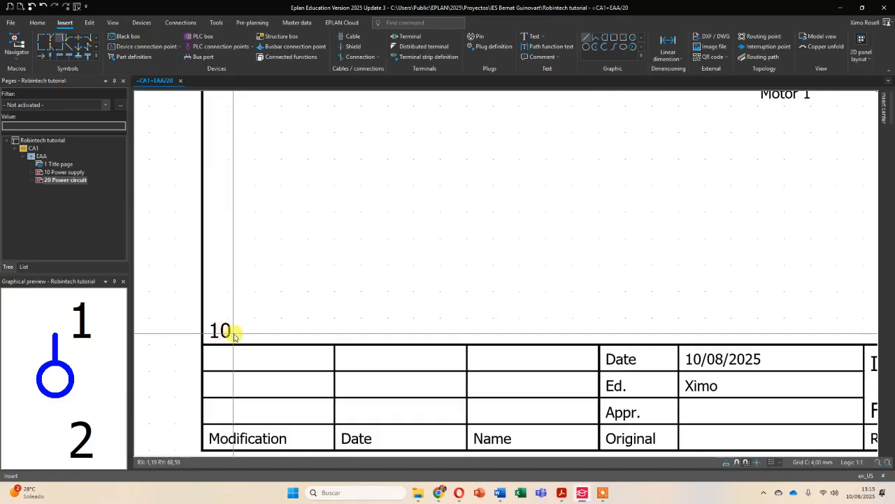
scroll(376, 307, down, 3)
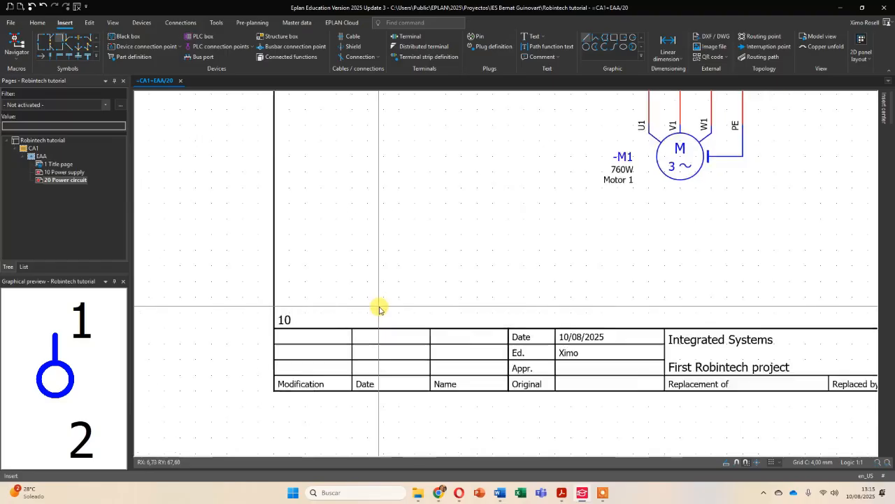
middle_drag(689, 315, 529, 300)
scroll(698, 338, up, 3)
scroll(692, 336, up, 1)
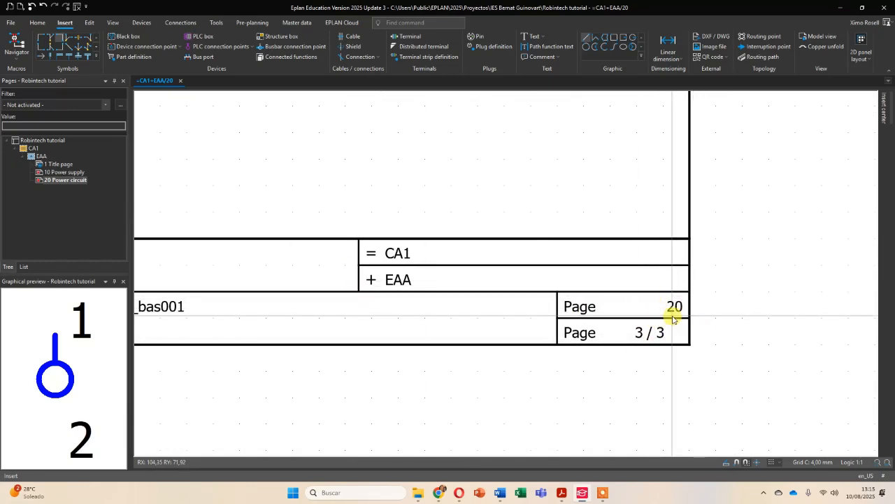
scroll(673, 317, down, 5)
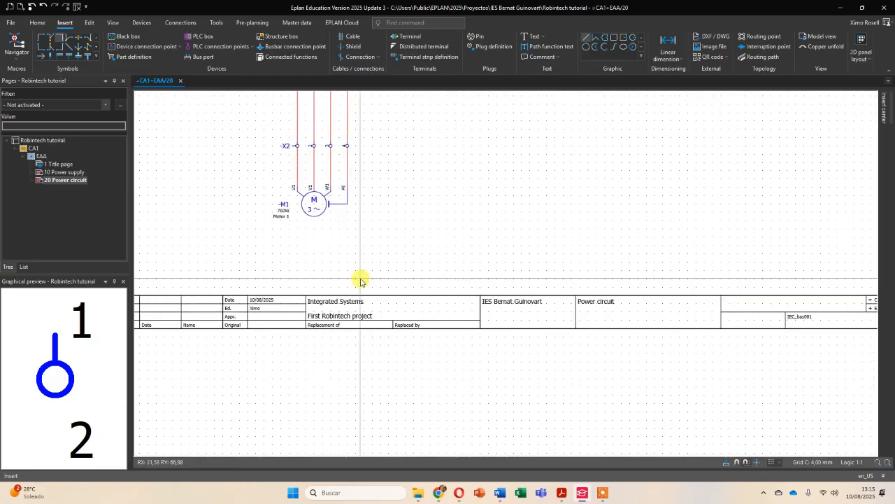
middle_drag(231, 280, 539, 279)
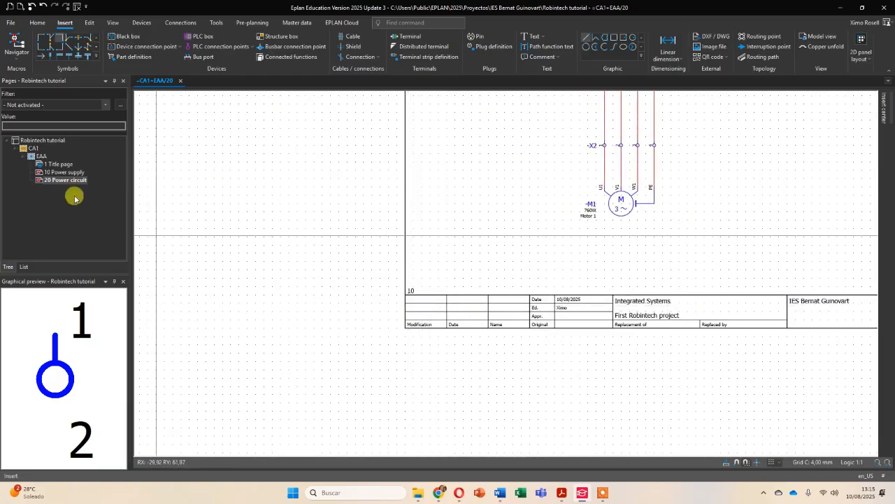
- Open page 10 Power supply, examine its title block's page number and adjacent-page references, and return to page 20 Power circuit
click(61, 172)
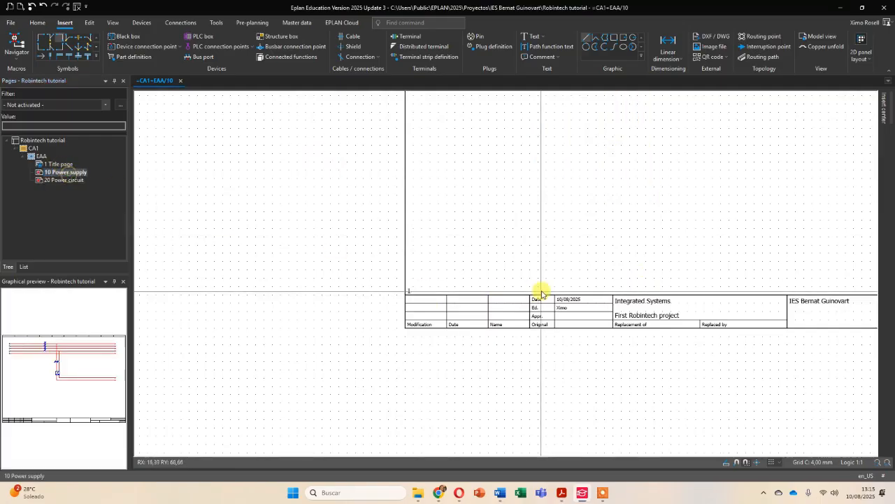
scroll(471, 277, up, 2)
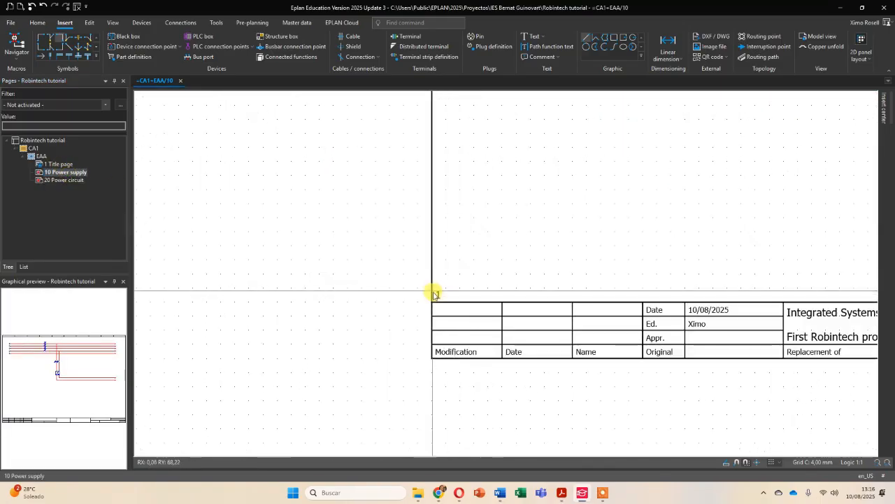
middle_drag(661, 264, 240, 263)
middle_drag(697, 258, 368, 258)
middle_drag(684, 232, 411, 246)
middle_drag(663, 258, 463, 253)
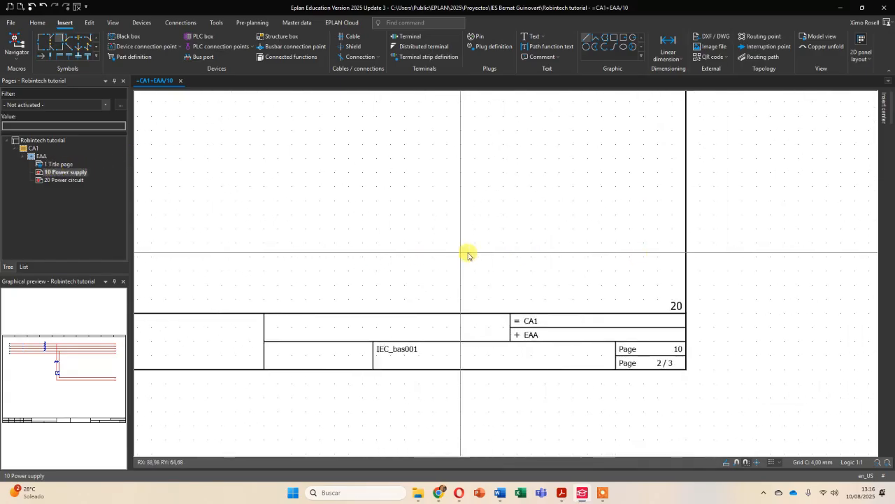
scroll(621, 294, up, 1)
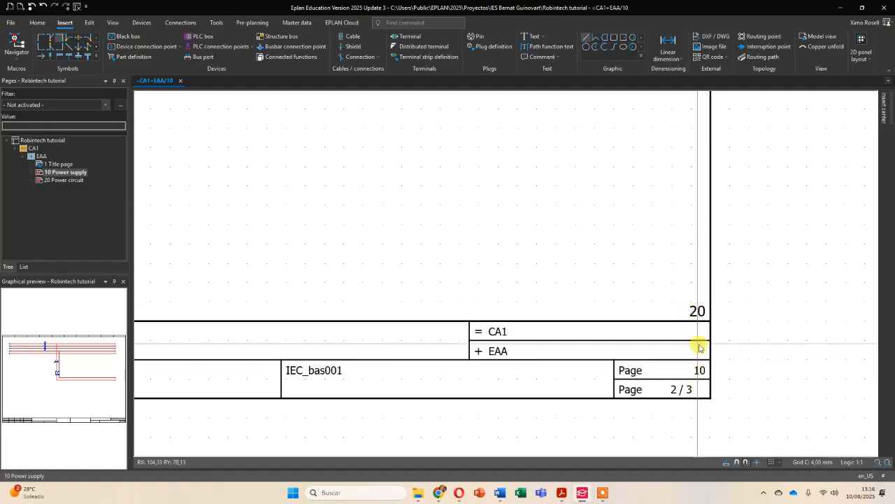
scroll(624, 302, down, 5)
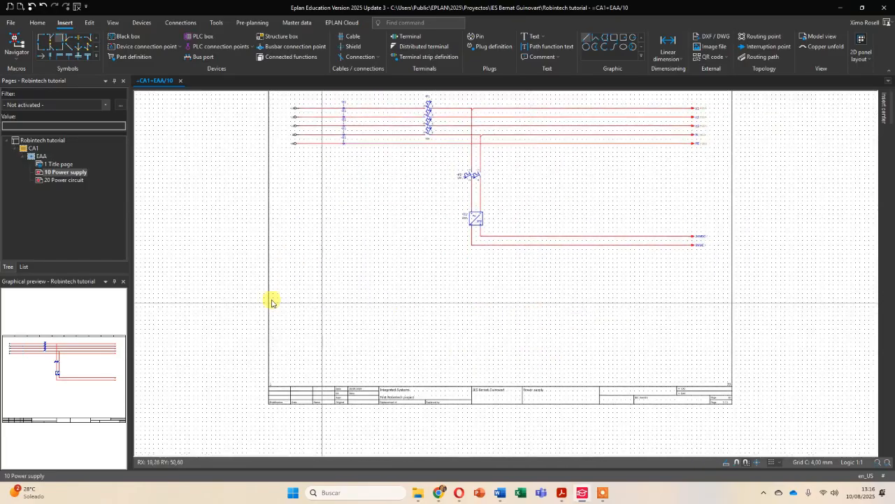
click(56, 180)
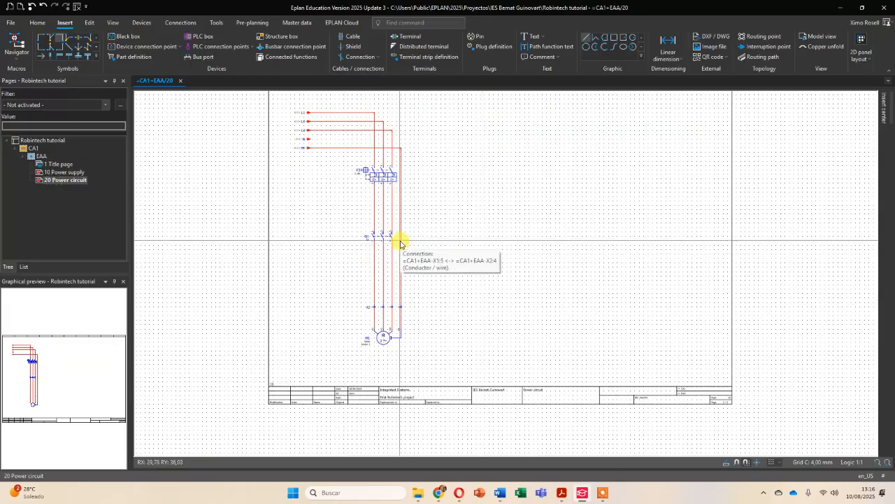